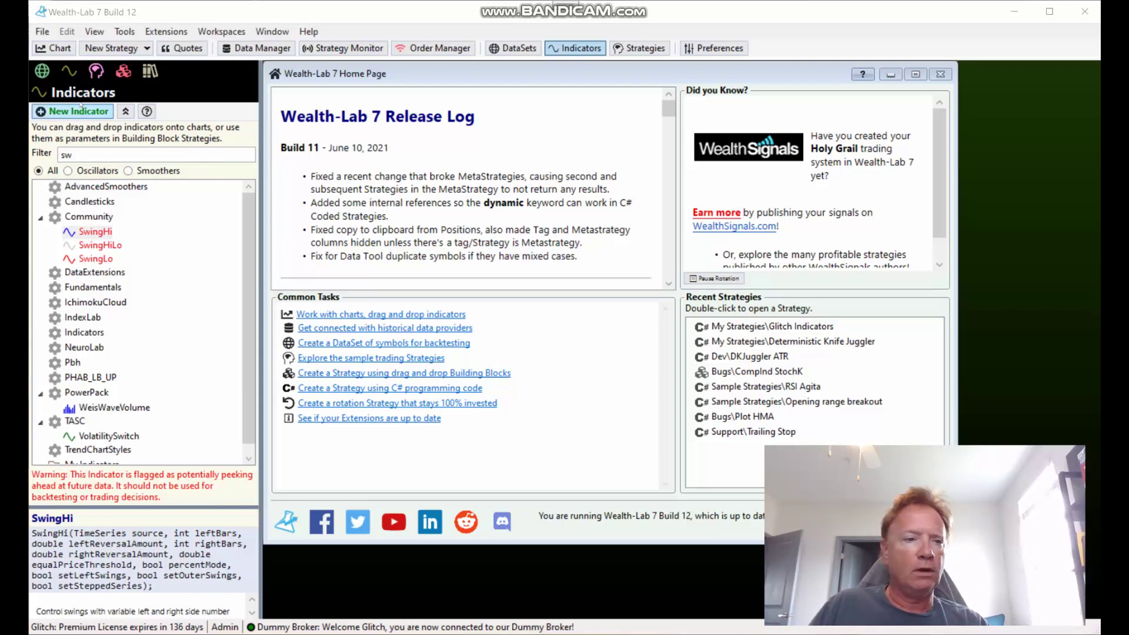
Create a new MetaStrategy
{"action": "left_click", "coordinate": [117, 49]}
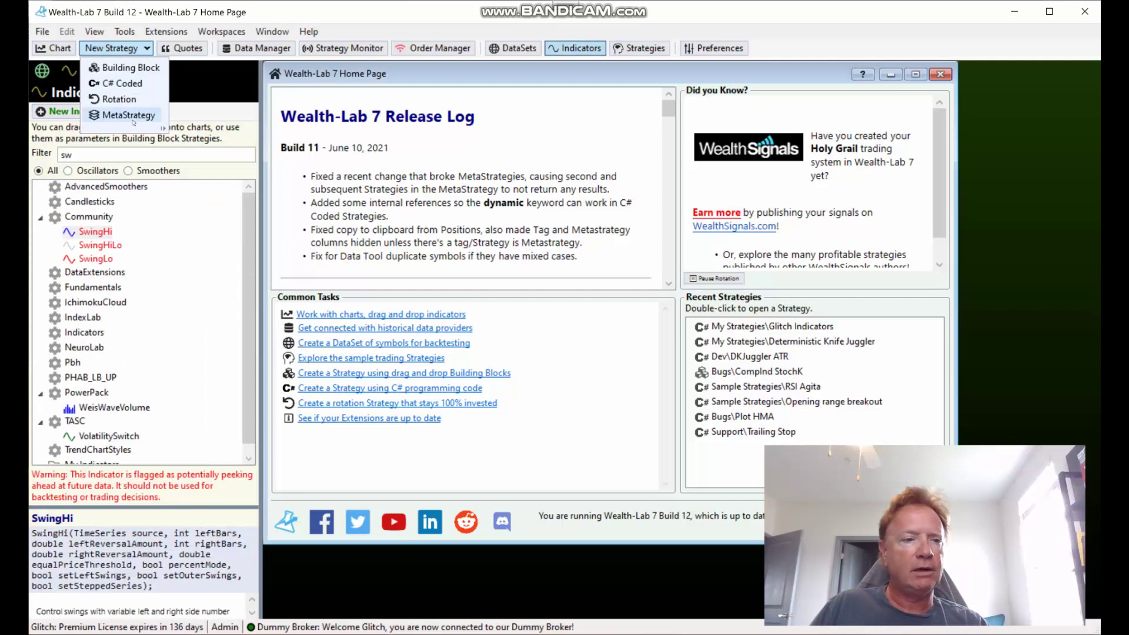
{"action": "left_click", "coordinate": [128, 114]}
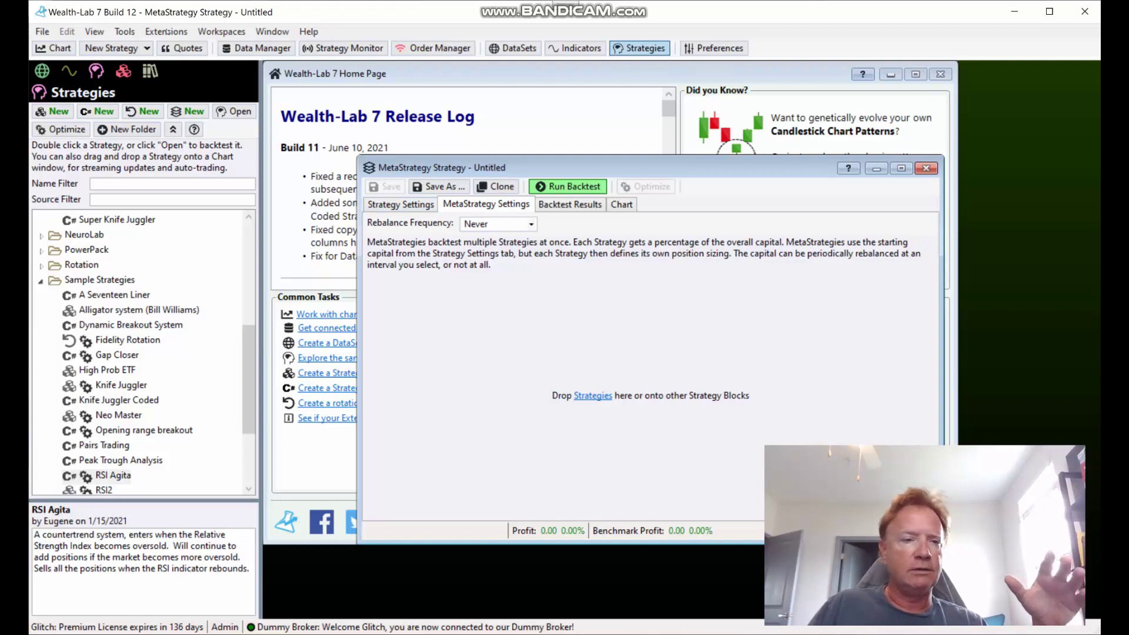
{"action": "left_click", "coordinate": [112, 48]}
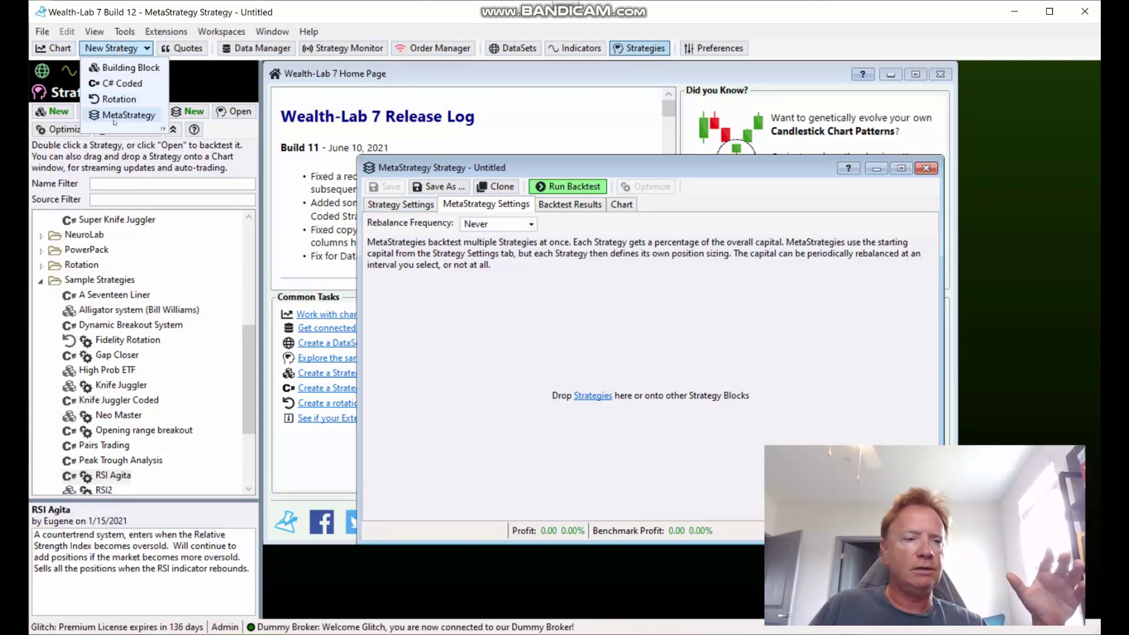
{"action": "left_click", "coordinate": [545, 345]}
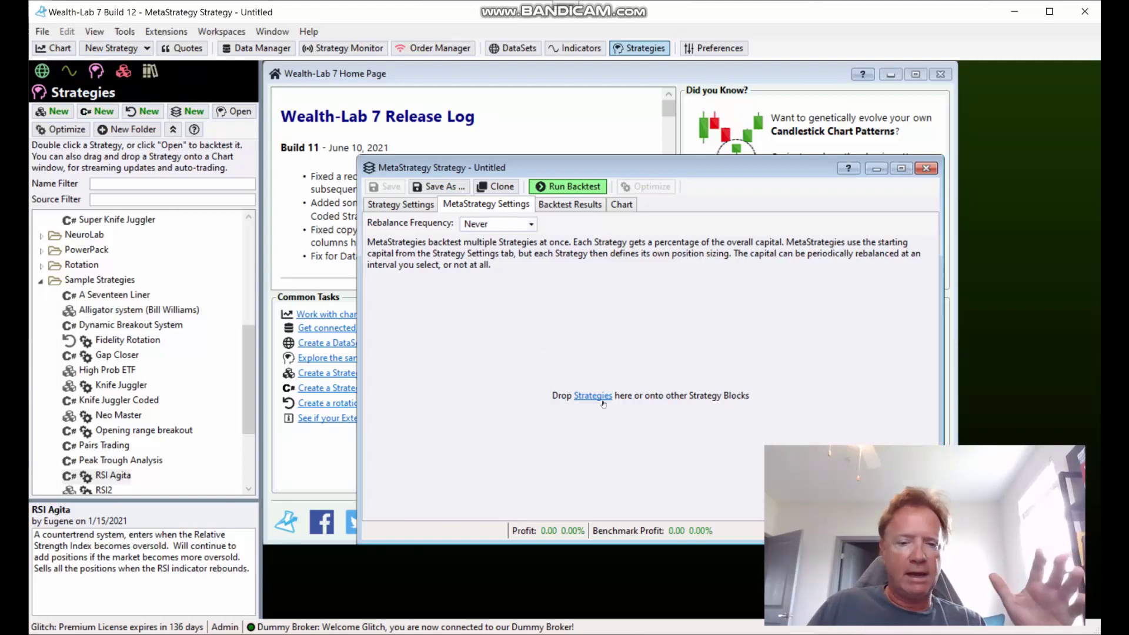
Add the Knife Juggler and RSI Agita sample strategies to the MetaStrategy
{"action": "scroll", "coordinate": [243, 368], "scroll_direction": "down", "scroll_amount": 2}
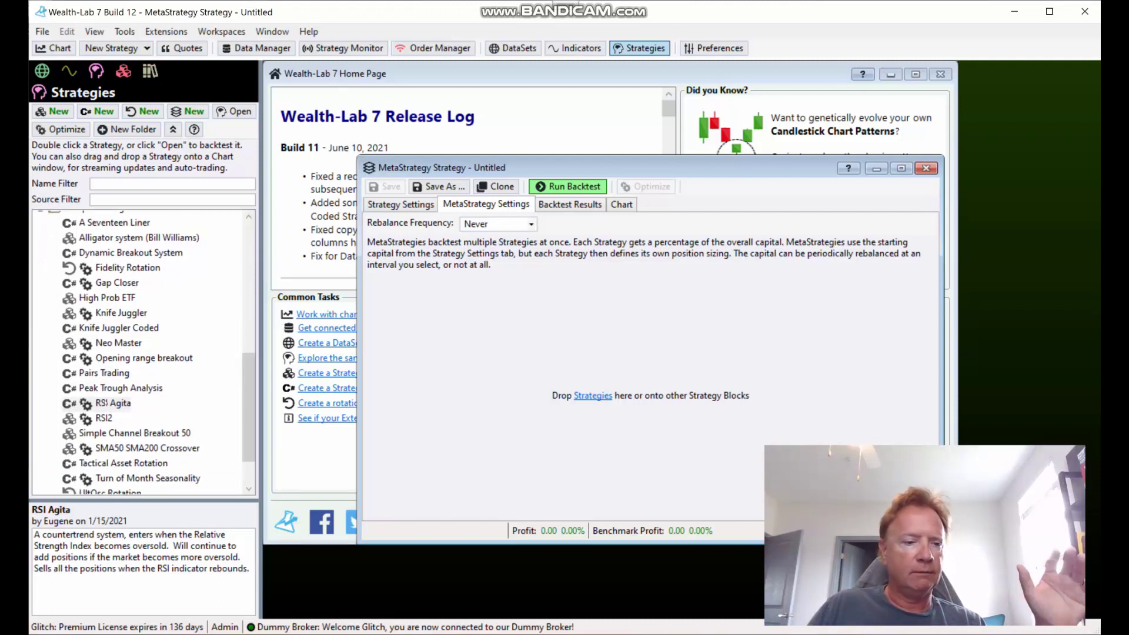
{"action": "left_click_drag", "start_coordinate": [117, 313], "coordinate": [513, 357]}
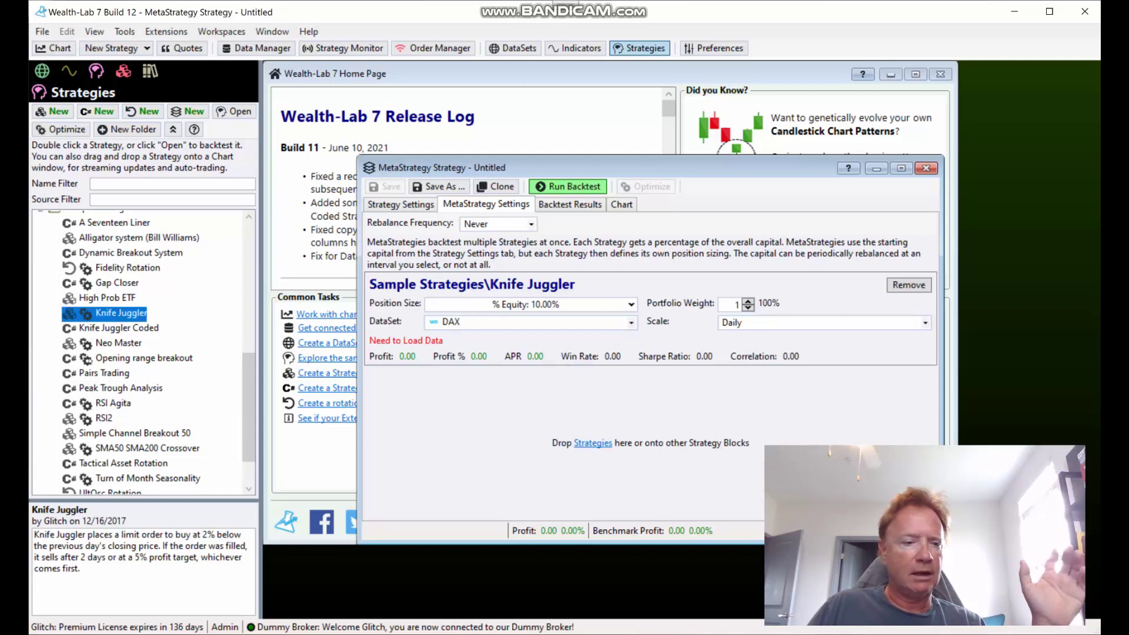
{"action": "left_click_drag", "start_coordinate": [99, 402], "coordinate": [424, 439]}
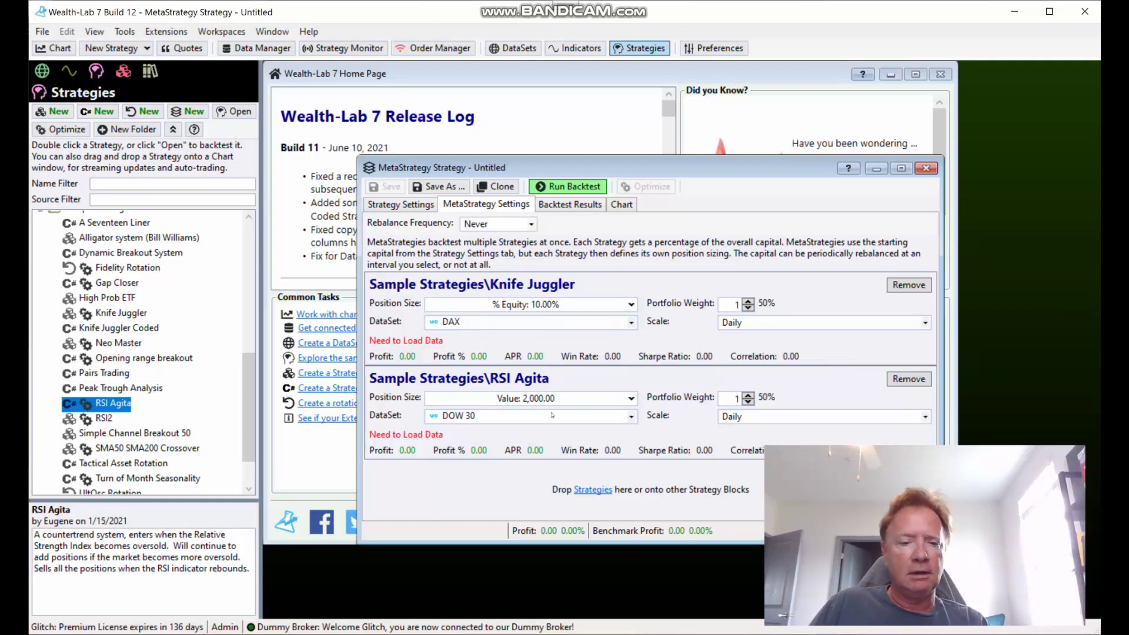
Set the RSI Agita component's position size to Percent of Equity at 10 percent
{"action": "left_click", "coordinate": [613, 399]}
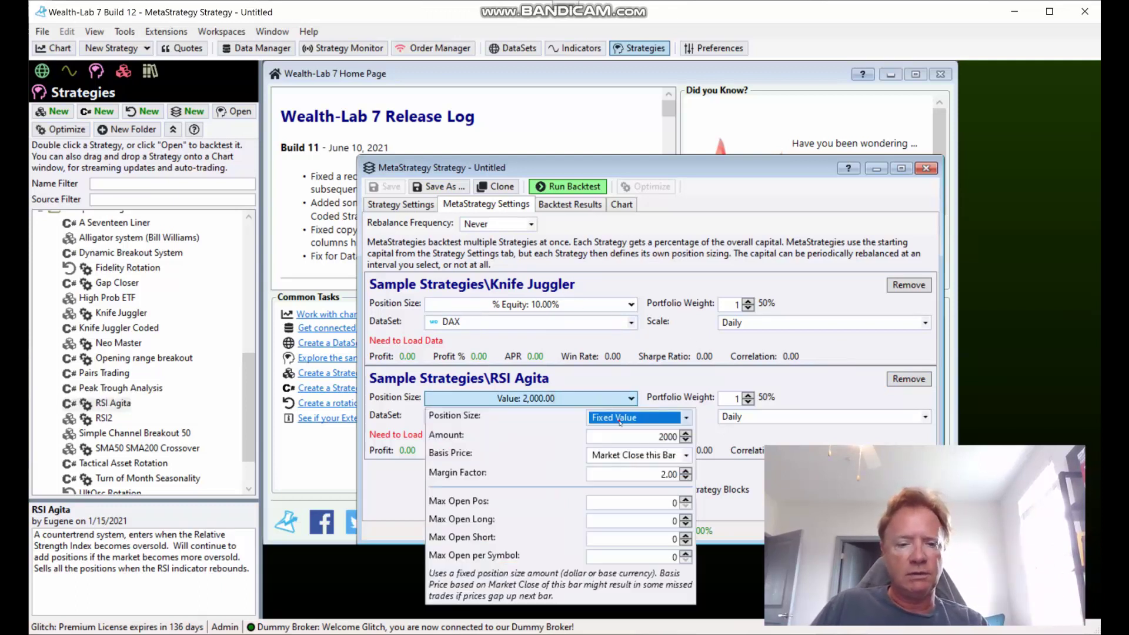
{"action": "left_click", "coordinate": [620, 421]}
{"action": "left_click", "coordinate": [617, 460]}
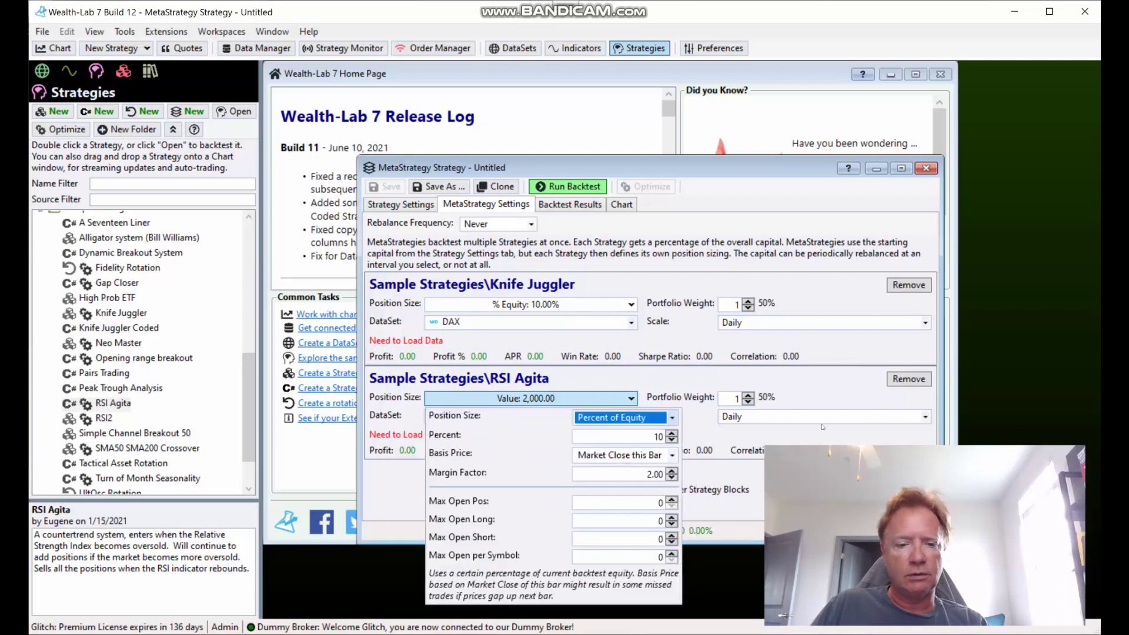
{"action": "left_click", "coordinate": [628, 376]}
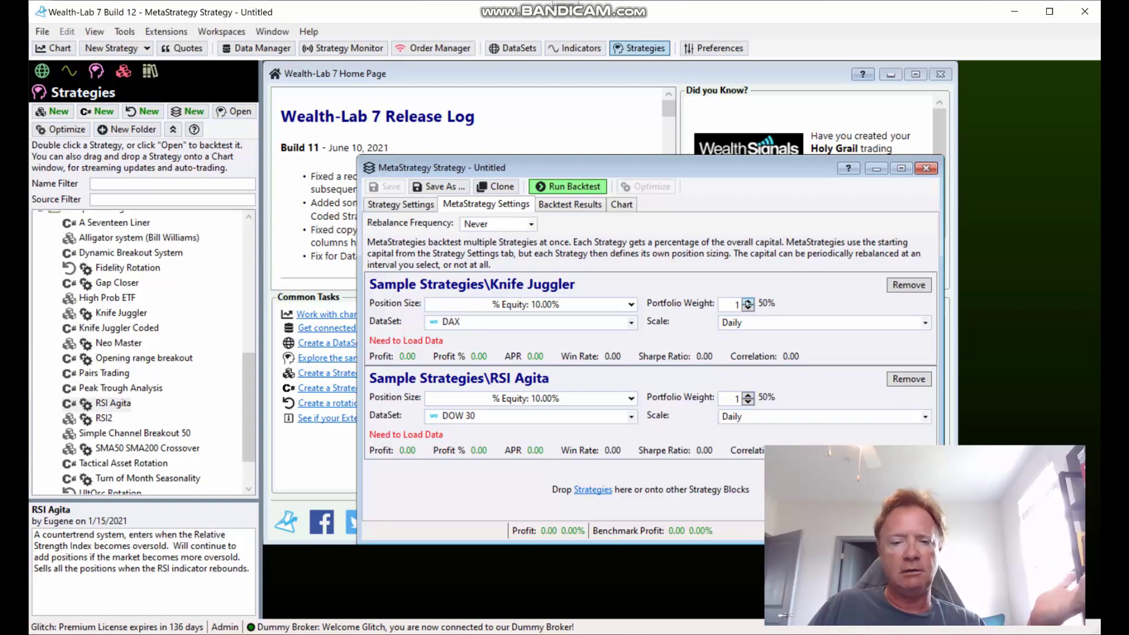
Try portfolio weights of 3 for Knife Juggler and 2 for RSI Agita, and return both to 1
{"action": "left_click", "coordinate": [747, 301]}
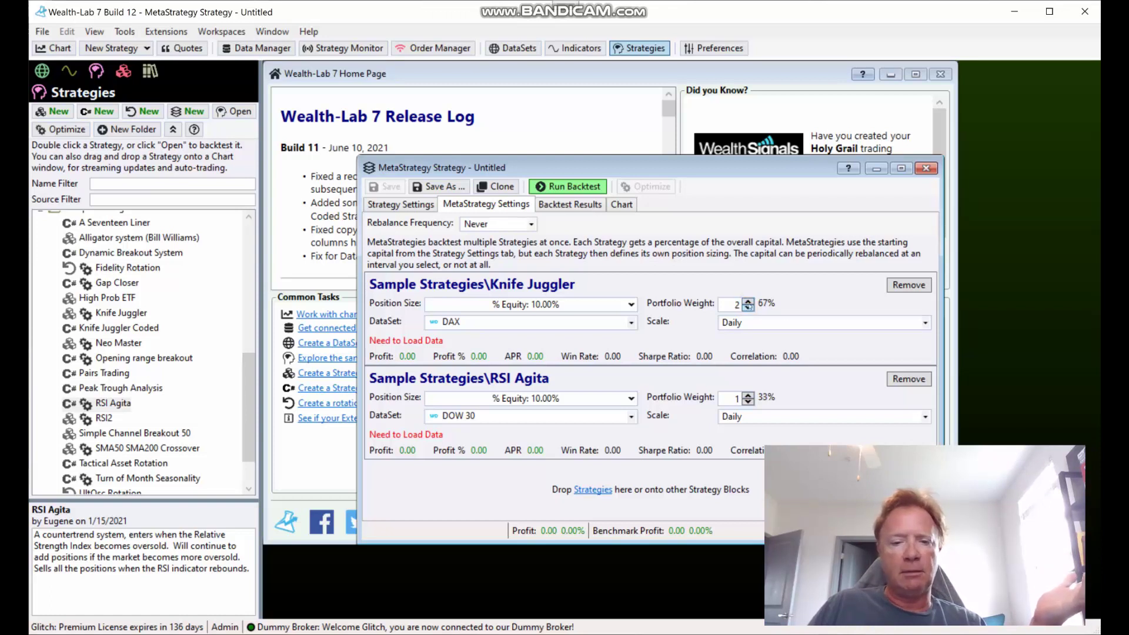
{"action": "left_click", "coordinate": [748, 301]}
{"action": "left_click", "coordinate": [747, 396]}
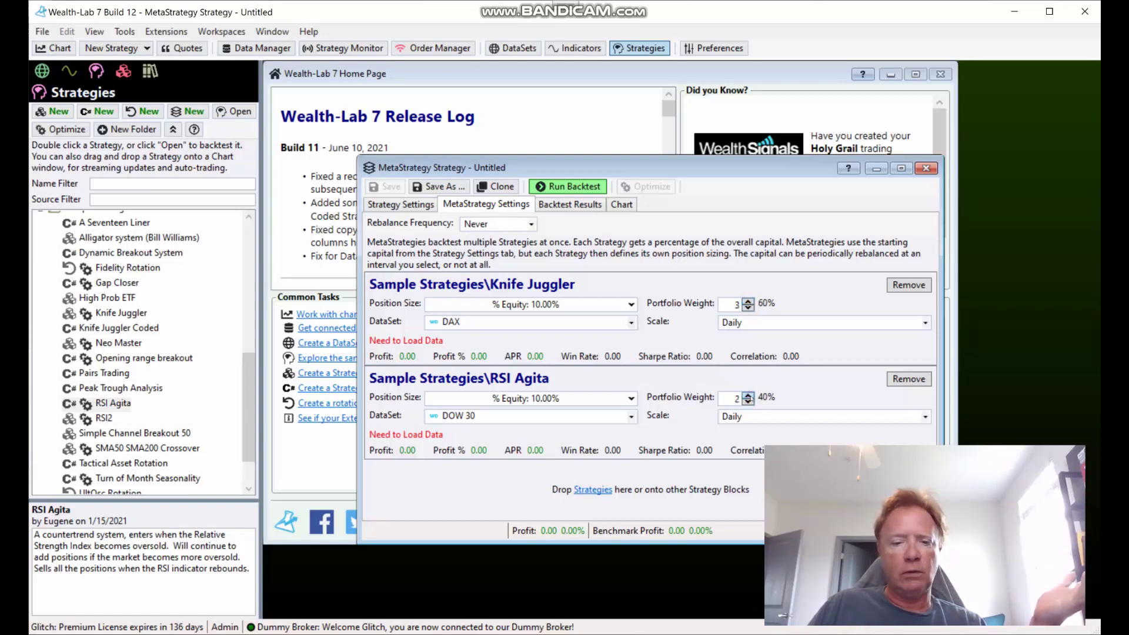
{"action": "double_click", "coordinate": [749, 308]}
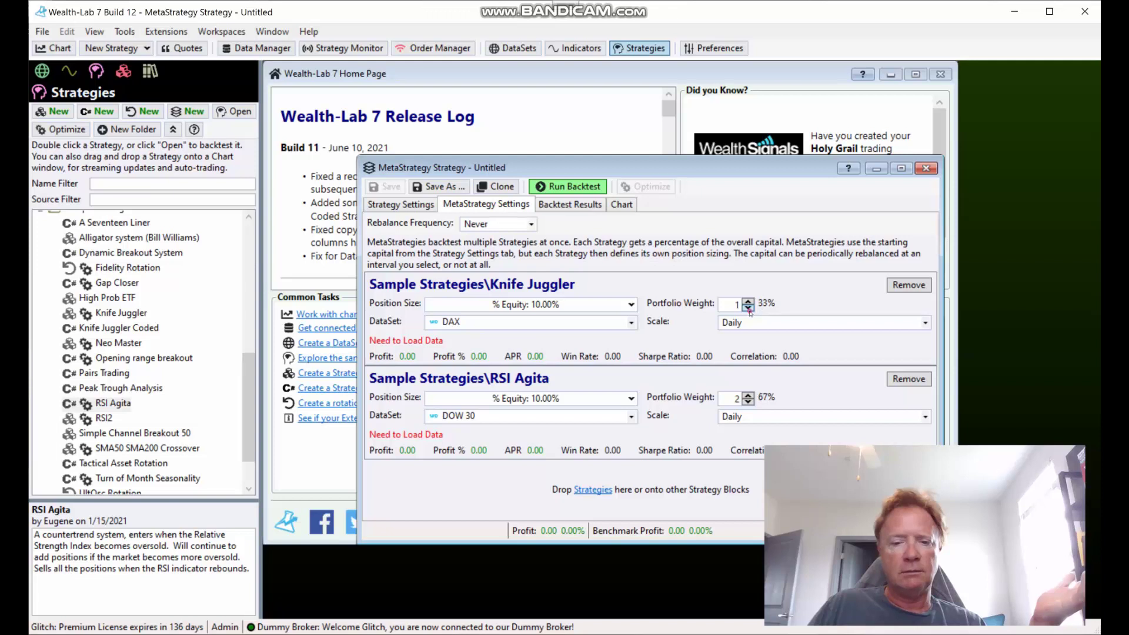
{"action": "left_click", "coordinate": [747, 401]}
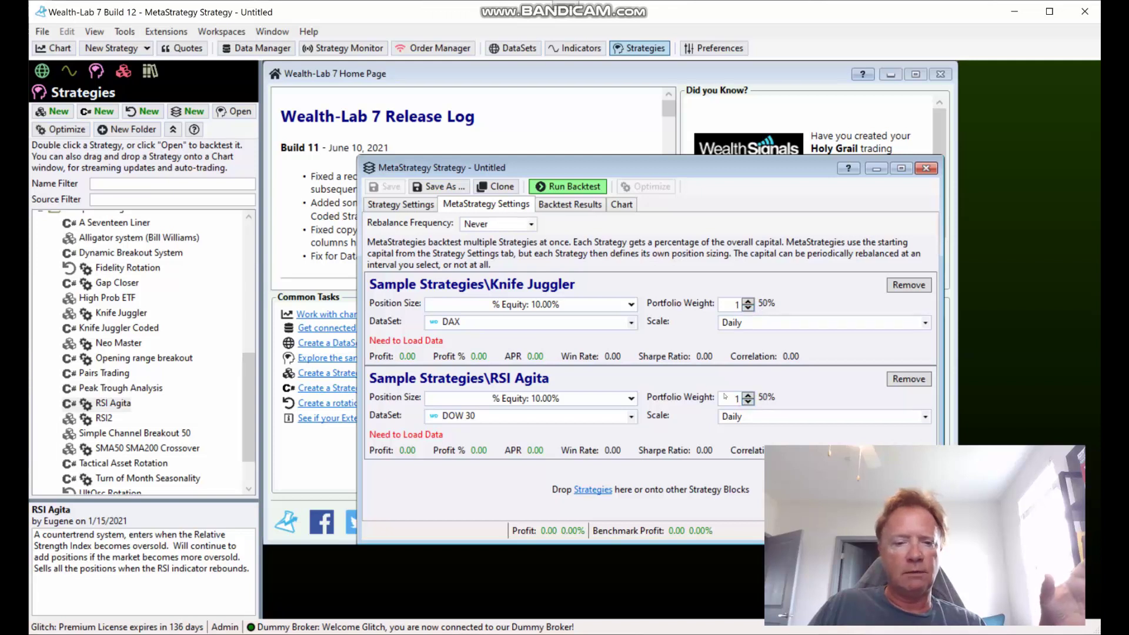
Run the MetaStrategy backtest and review its metrics report, equity curve and MetaStrategy profit curves
{"action": "left_click", "coordinate": [580, 188]}
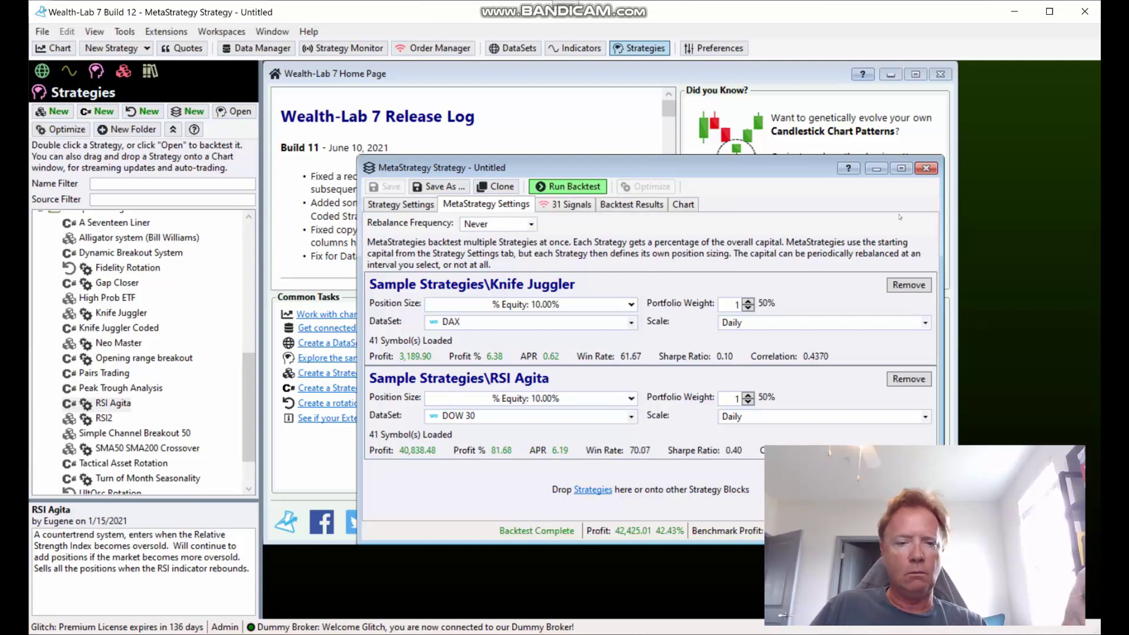
{"action": "left_click", "coordinate": [654, 205]}
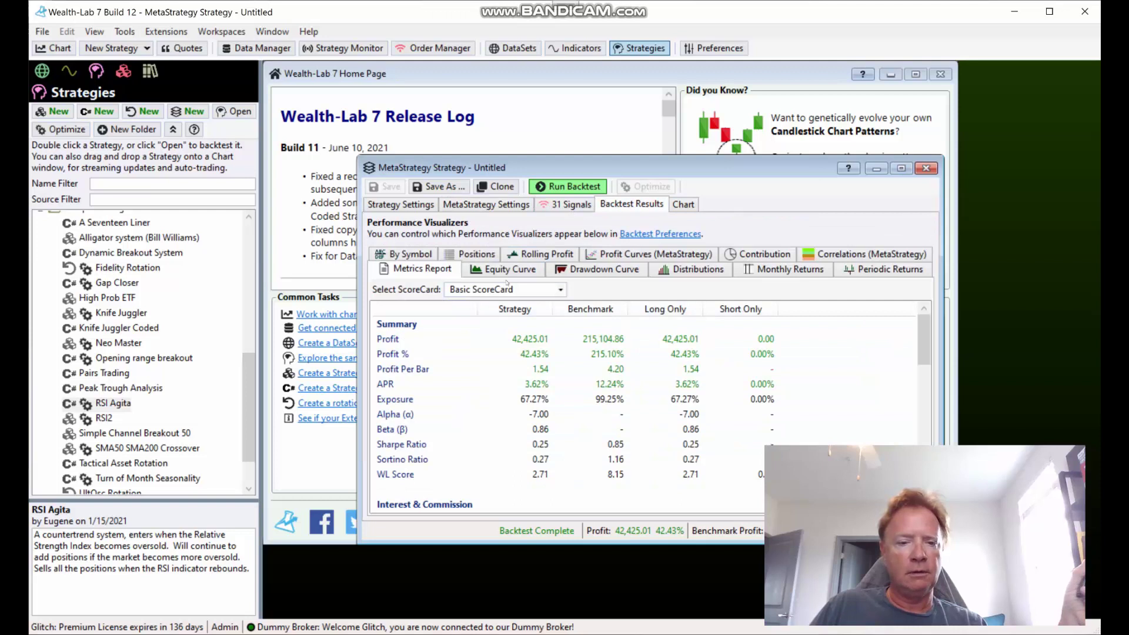
{"action": "left_click", "coordinate": [511, 269]}
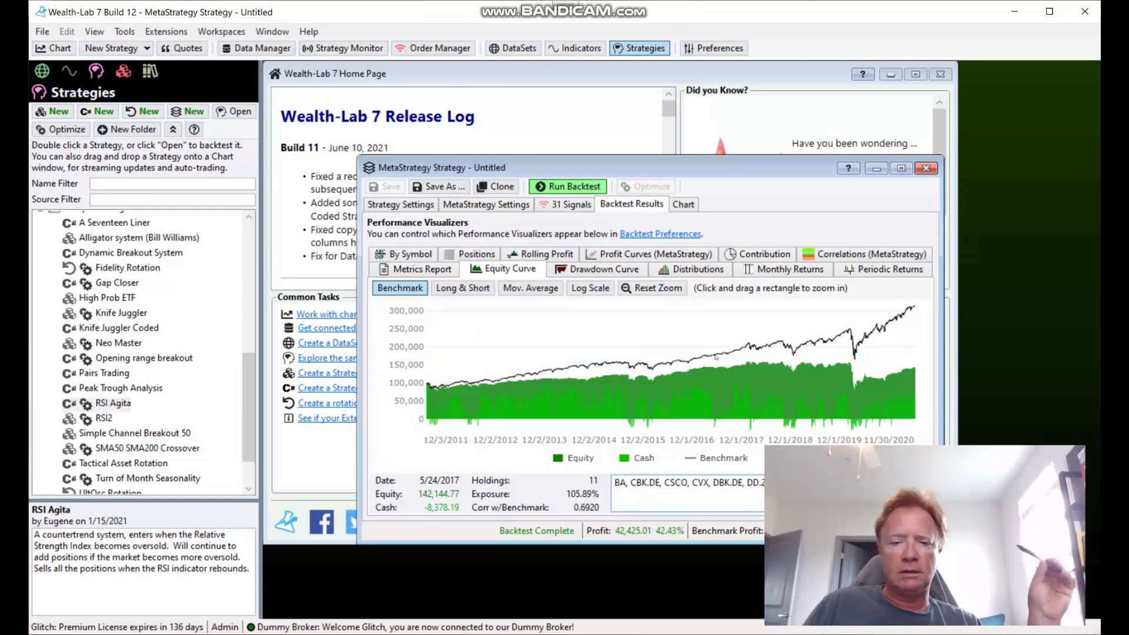
{"action": "left_click", "coordinate": [609, 254]}
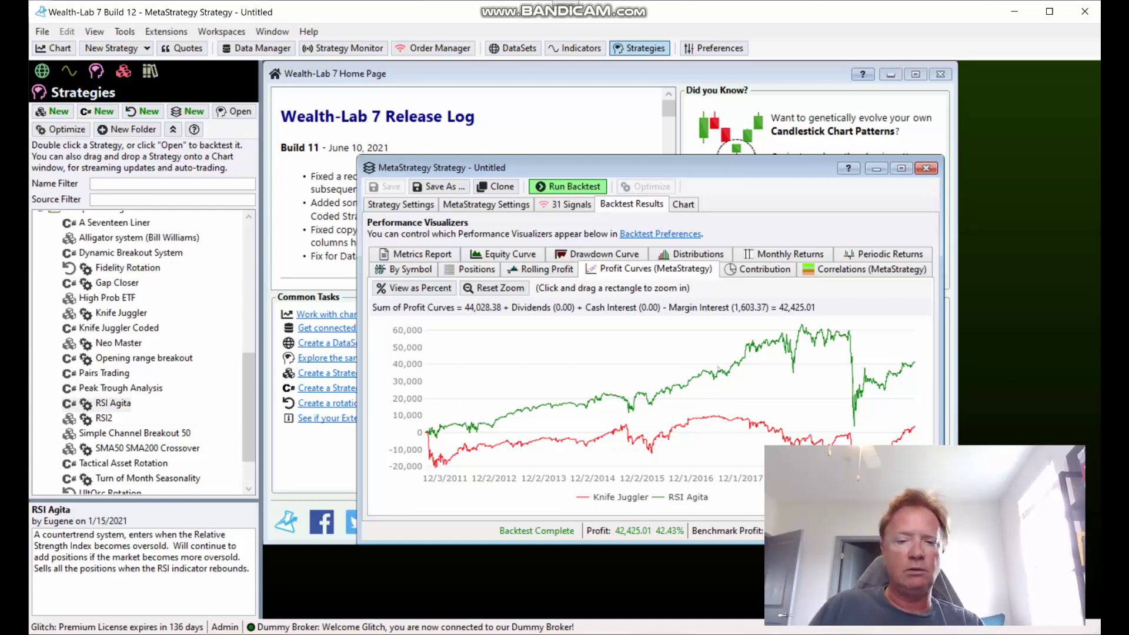
Close the MetaStrategy without saving its changes and create a new C# coded strategy
{"action": "left_click", "coordinate": [927, 169]}
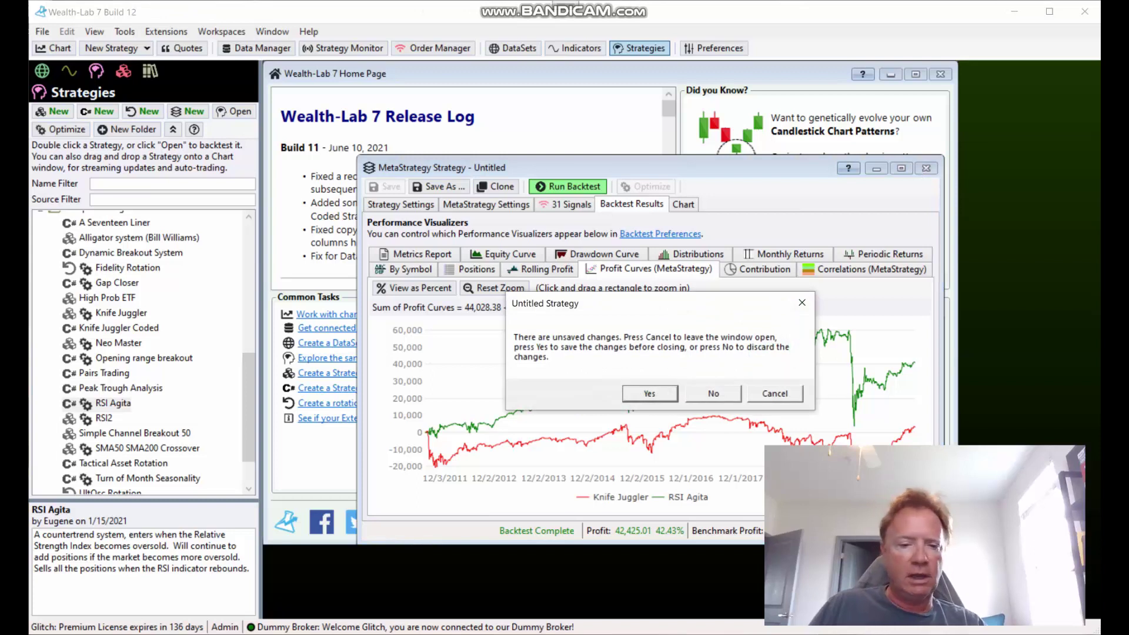
{"action": "left_click", "coordinate": [713, 393]}
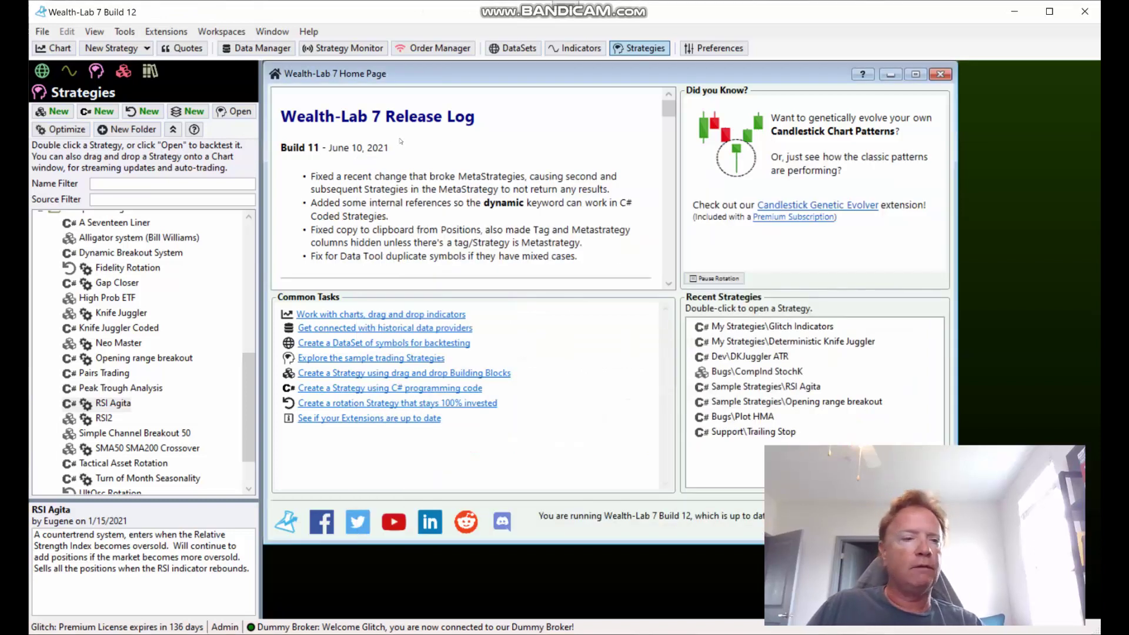
{"action": "left_click", "coordinate": [134, 49]}
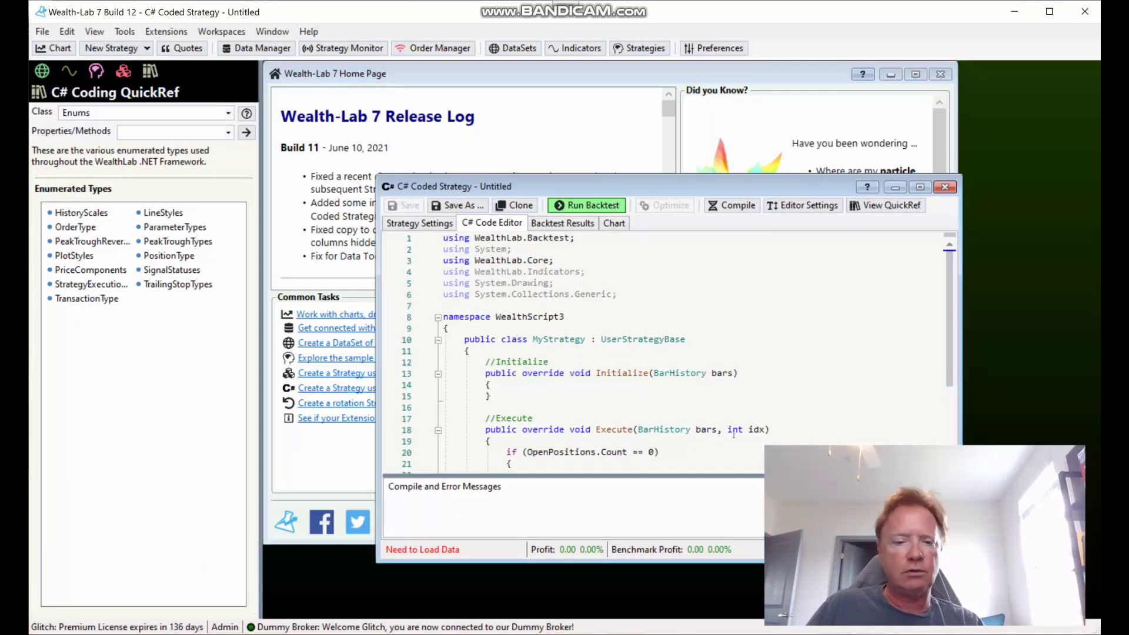
Declare a dynamic variable in the strategy's Initialize method with the line "dynamic x = 1;"
{"action": "left_click", "coordinate": [636, 384]}
{"action": "key", "text": "Return"}
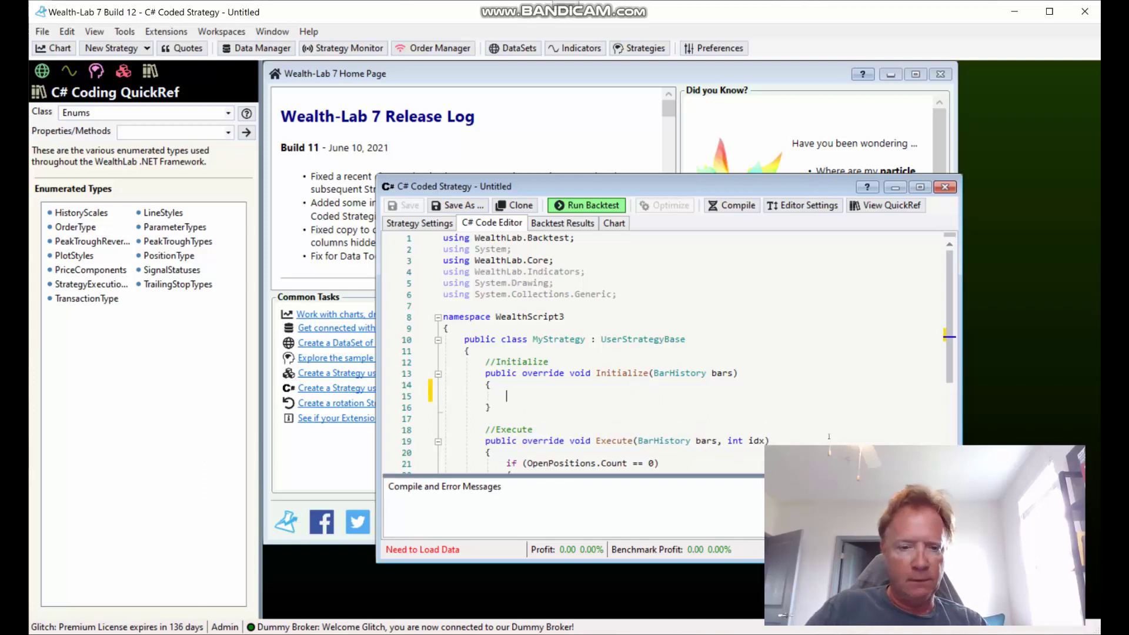
{"action": "type", "text": "dynamic "}
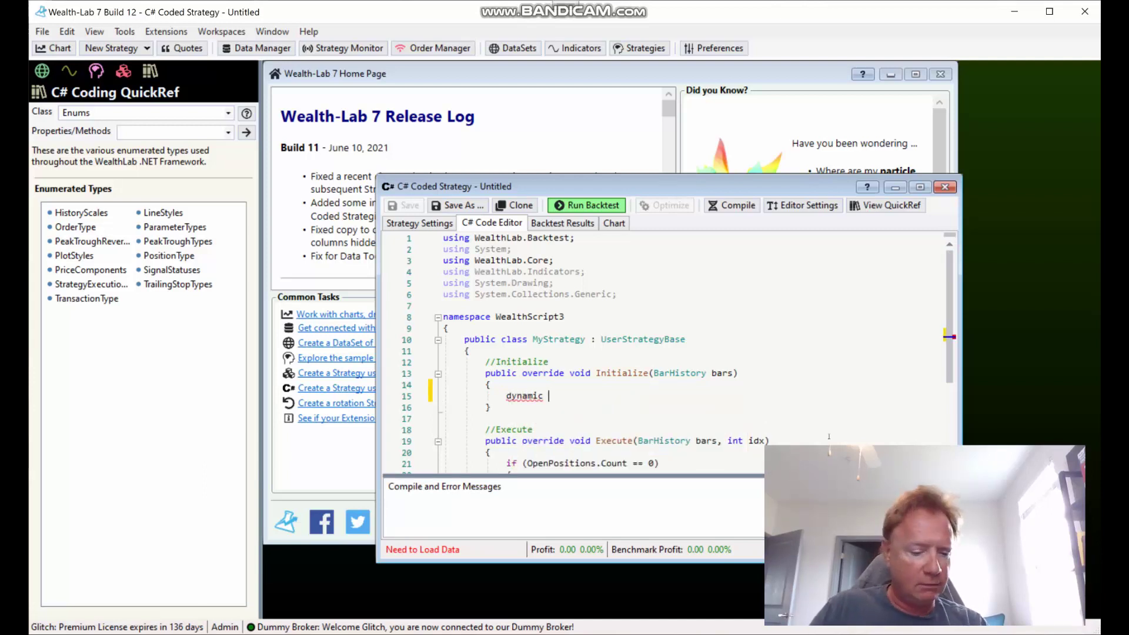
{"action": "type", "text": "x "}
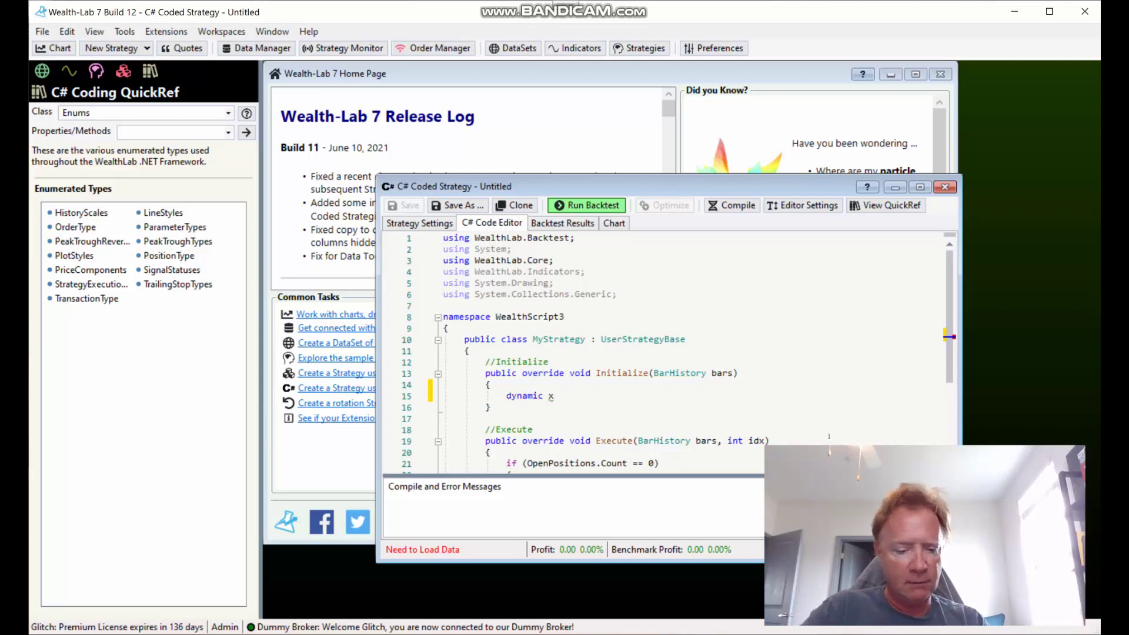
{"action": "type", "text": "= 1;"}
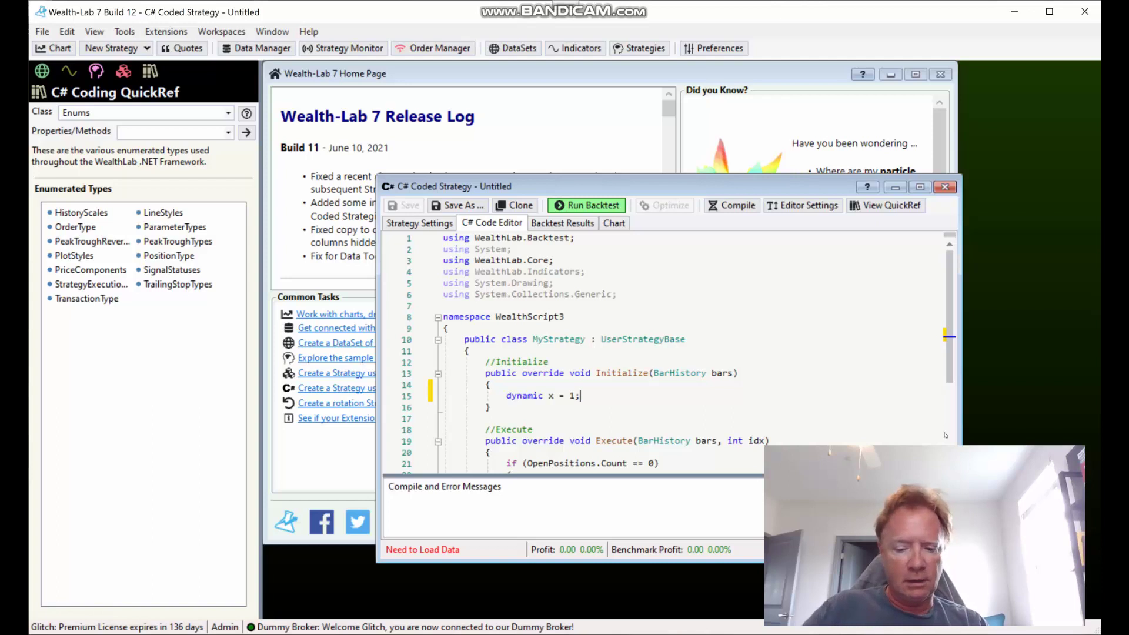
Add the line "DrawHeaderText(x.ToString());" below the variable declaration in Initialize and compile the strategy
{"action": "key", "text": "Return"}
{"action": "type", "text": "DrawH"}
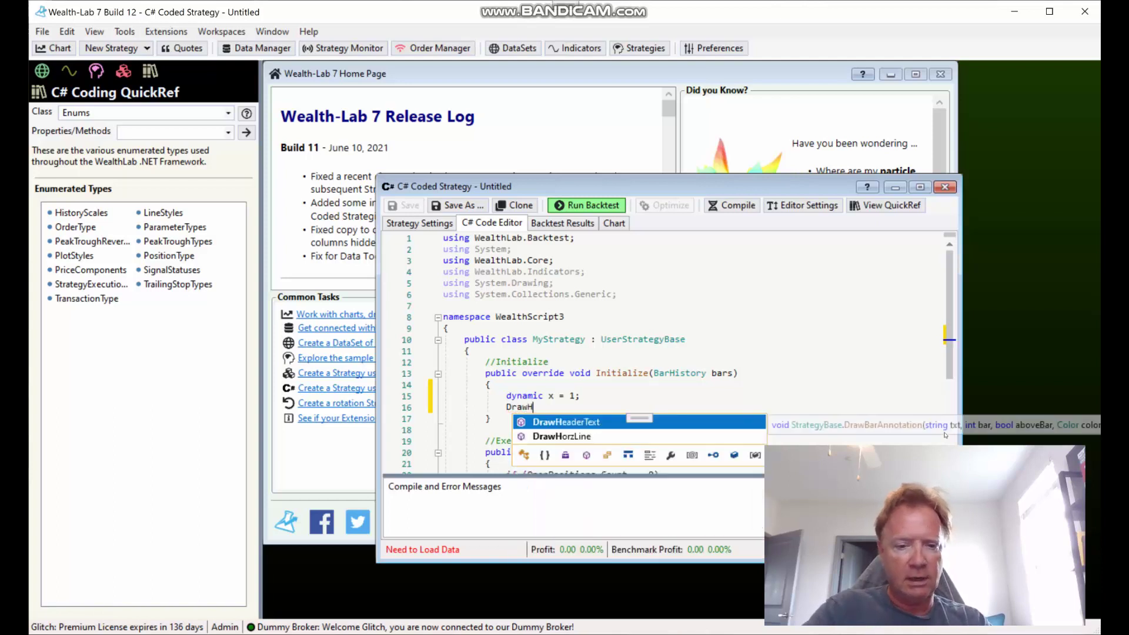
{"action": "key", "text": "Tab"}
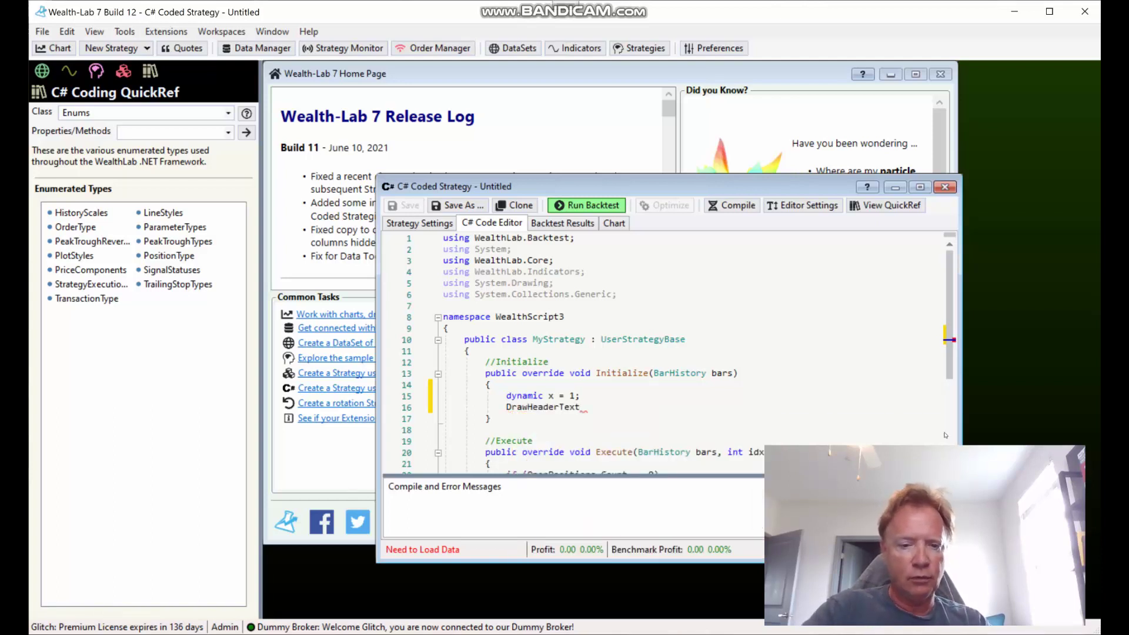
{"action": "type", "text": "(x."}
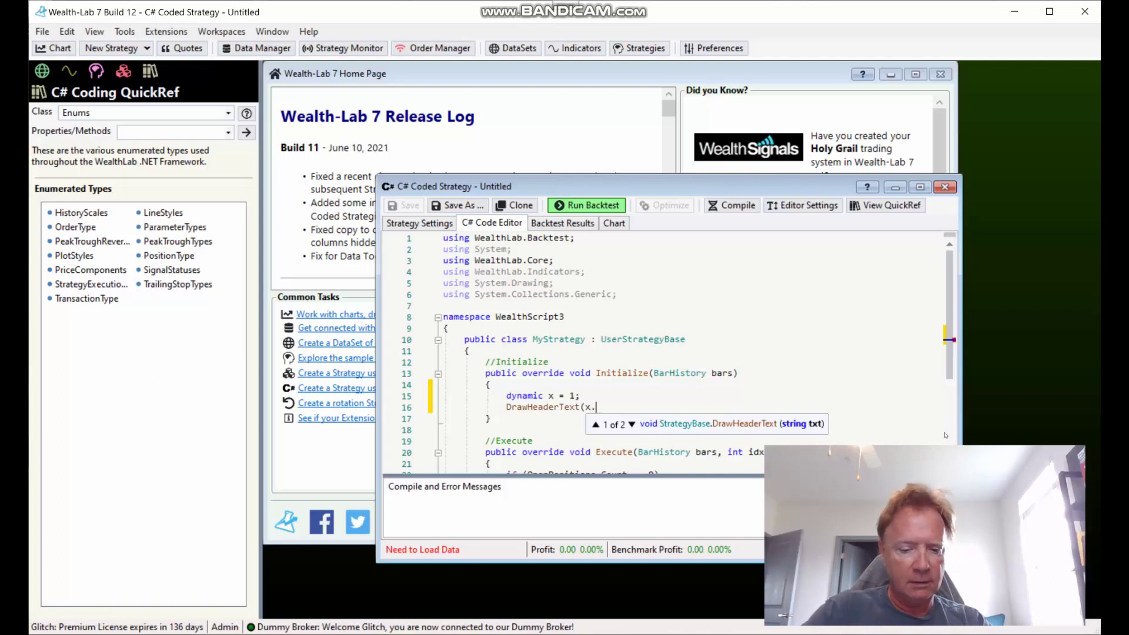
{"action": "type", "text": "ToString())"}
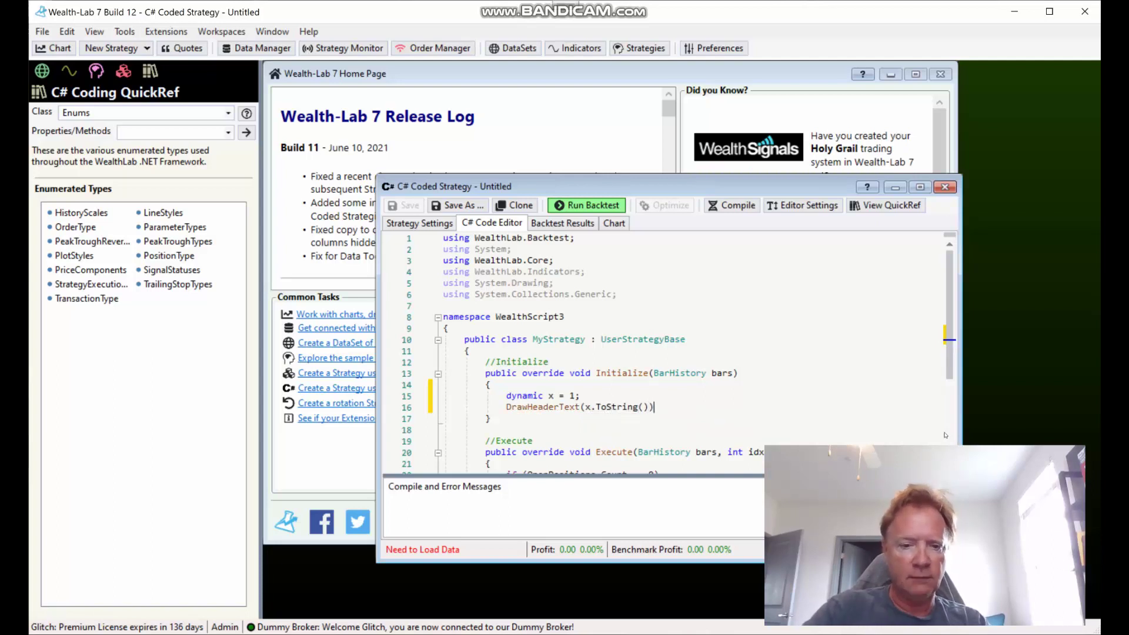
{"action": "type", "text": ";"}
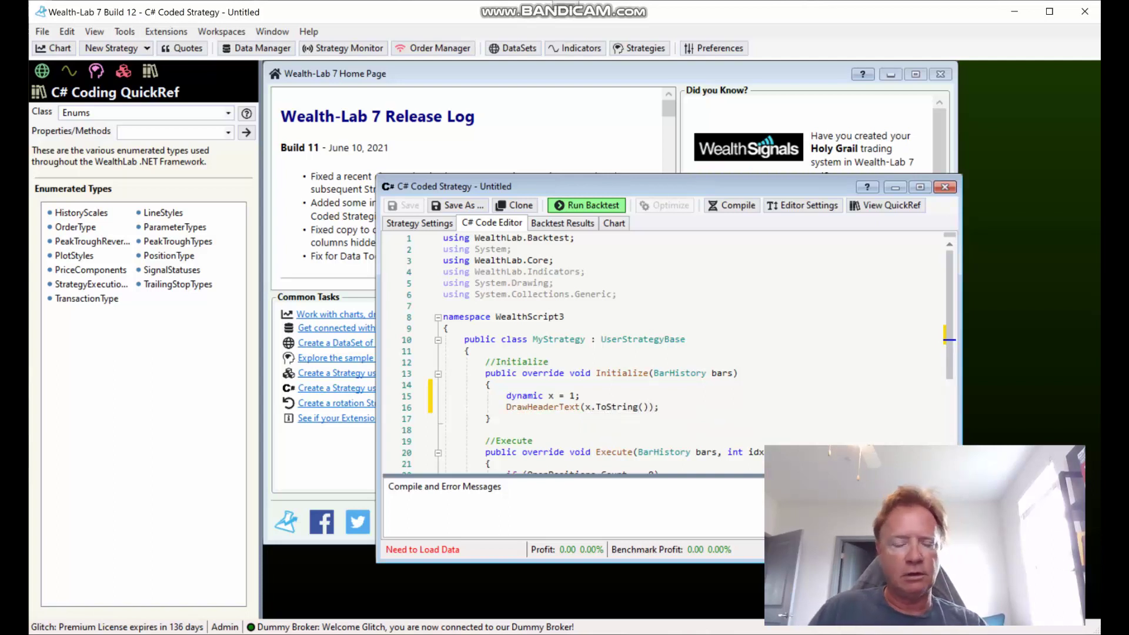
{"action": "left_click", "coordinate": [738, 203]}
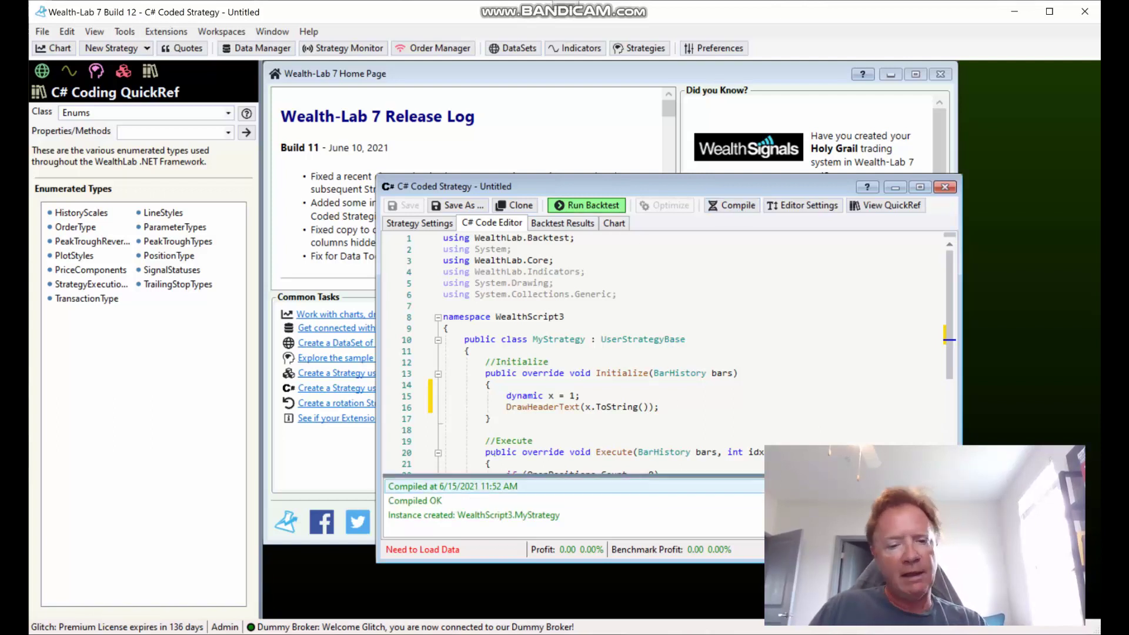
Switch the strategy's backtest data to the single symbol SPY and run the backtest on it
{"action": "mouse_move", "coordinate": [509, 406]}
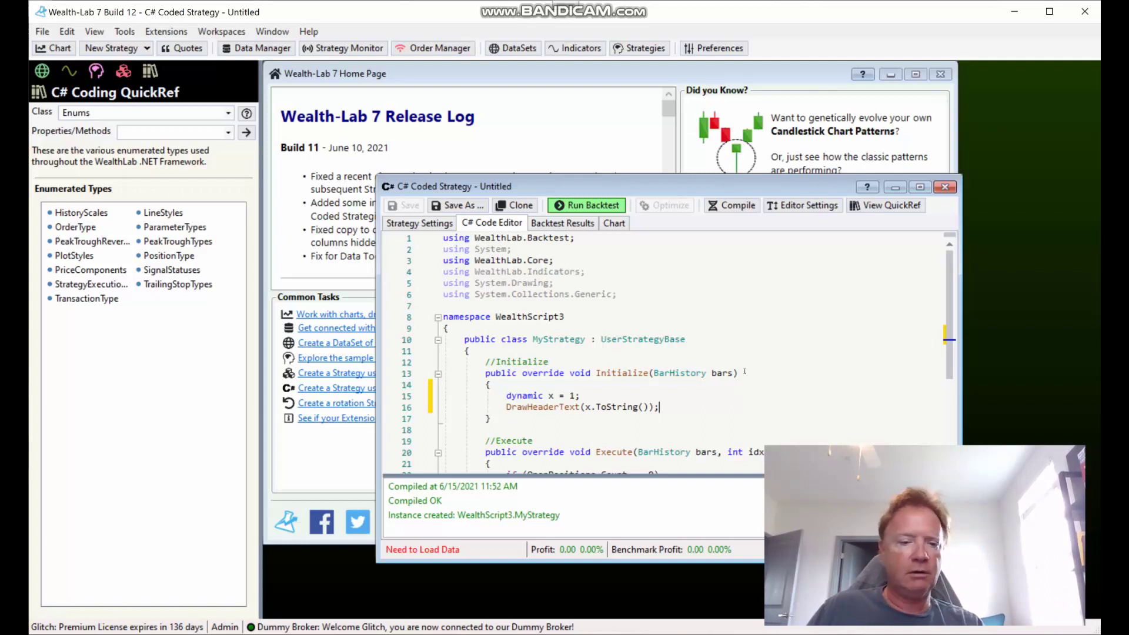
{"action": "left_click", "coordinate": [442, 224]}
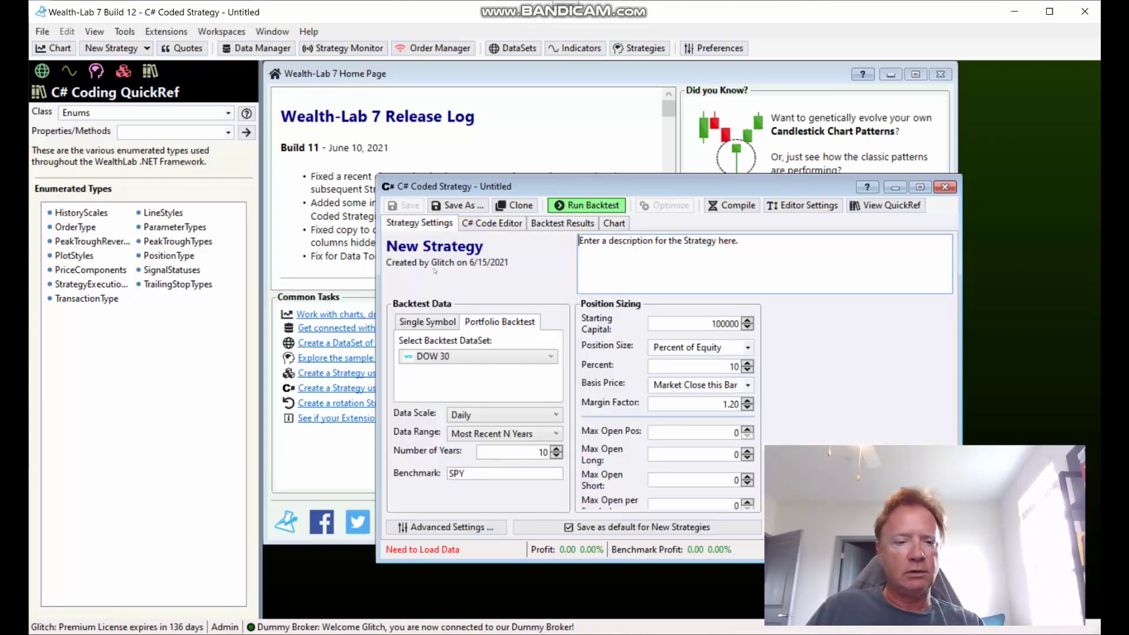
{"action": "left_click", "coordinate": [438, 321]}
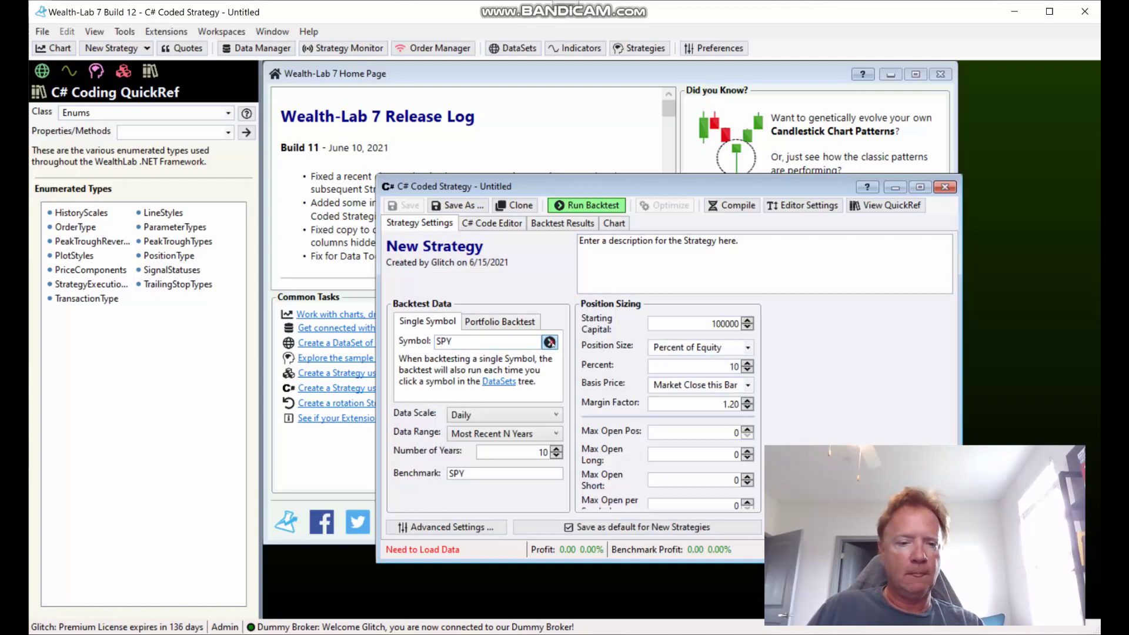
{"action": "left_click", "coordinate": [549, 342]}
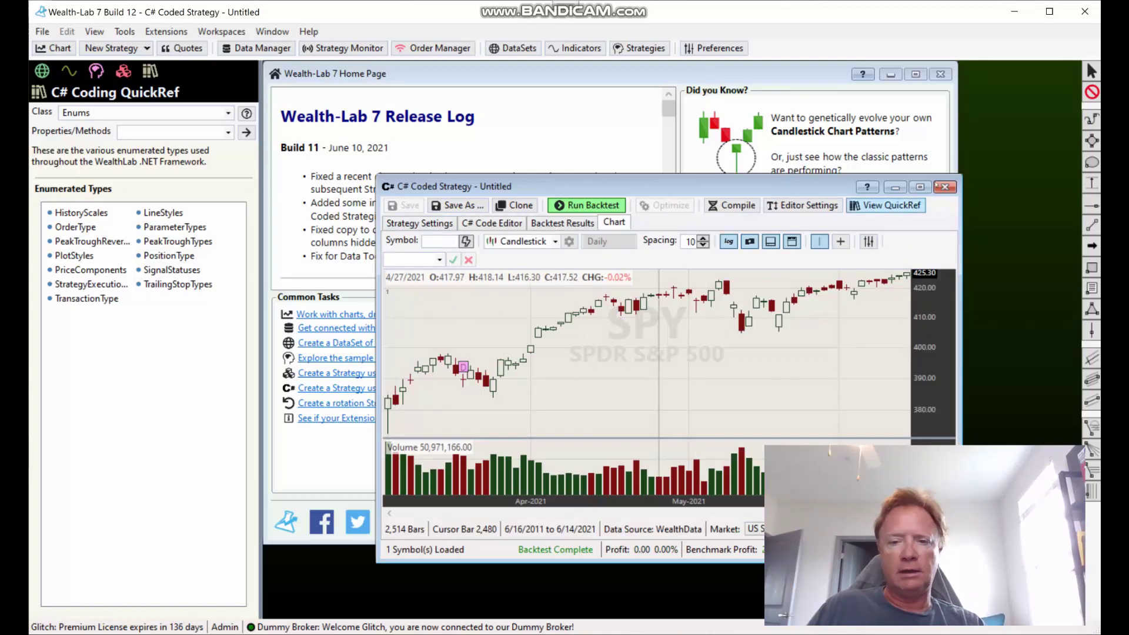
Close the dynamic-variable strategy without saving it and create a new C# coded strategy
{"action": "left_click", "coordinate": [493, 224]}
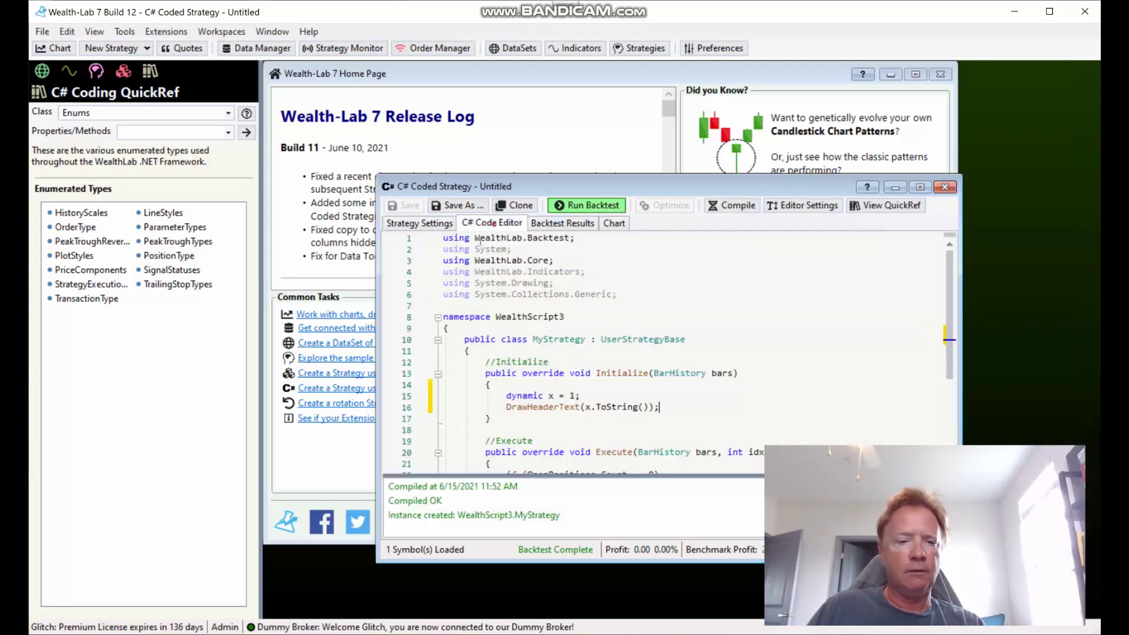
{"action": "left_click", "coordinate": [944, 187]}
{"action": "left_click", "coordinate": [713, 394]}
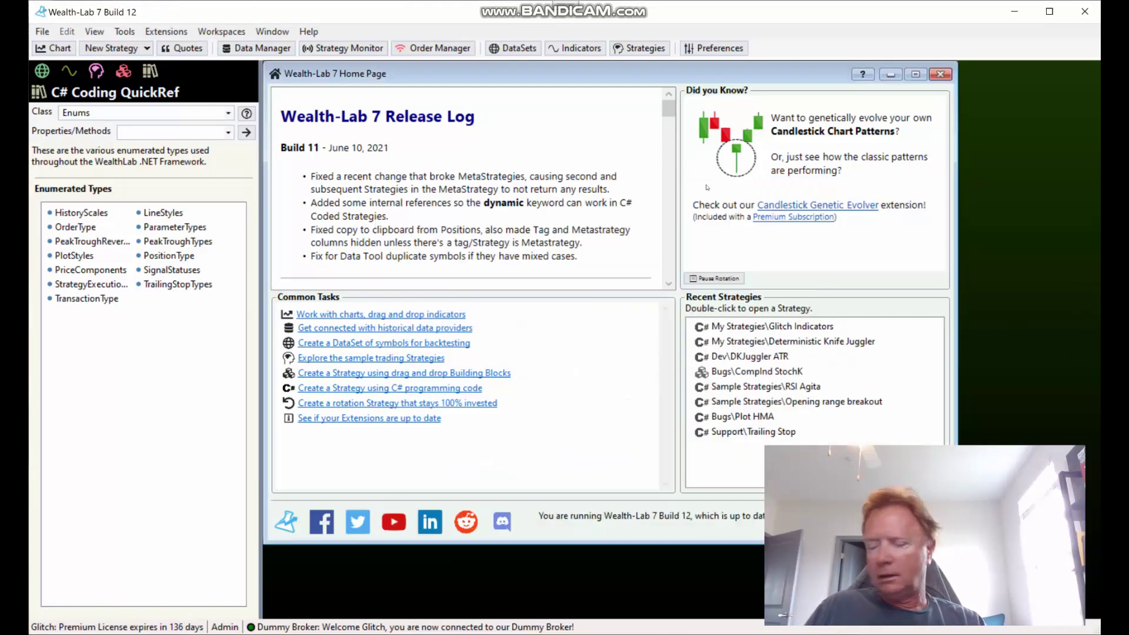
{"action": "left_click", "coordinate": [114, 48]}
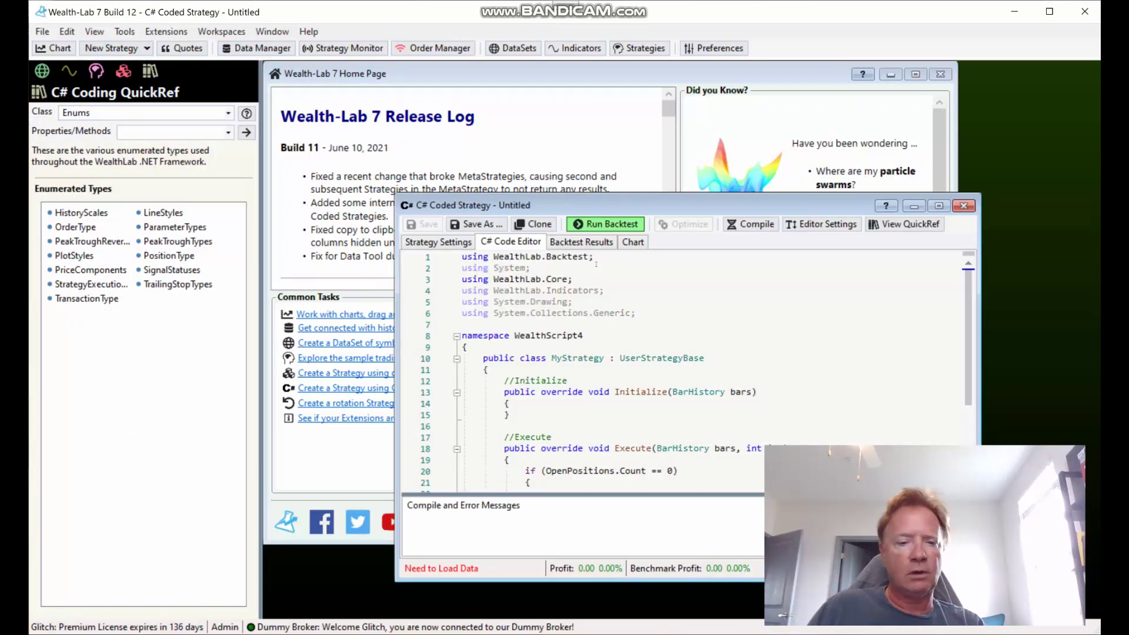
Declare an execution mode variable in the Initialize method with the line "StrategyExecutionModes sm = ExecutionMode;"
{"action": "left_click", "coordinate": [553, 409]}
{"action": "left_click", "coordinate": [582, 404]}
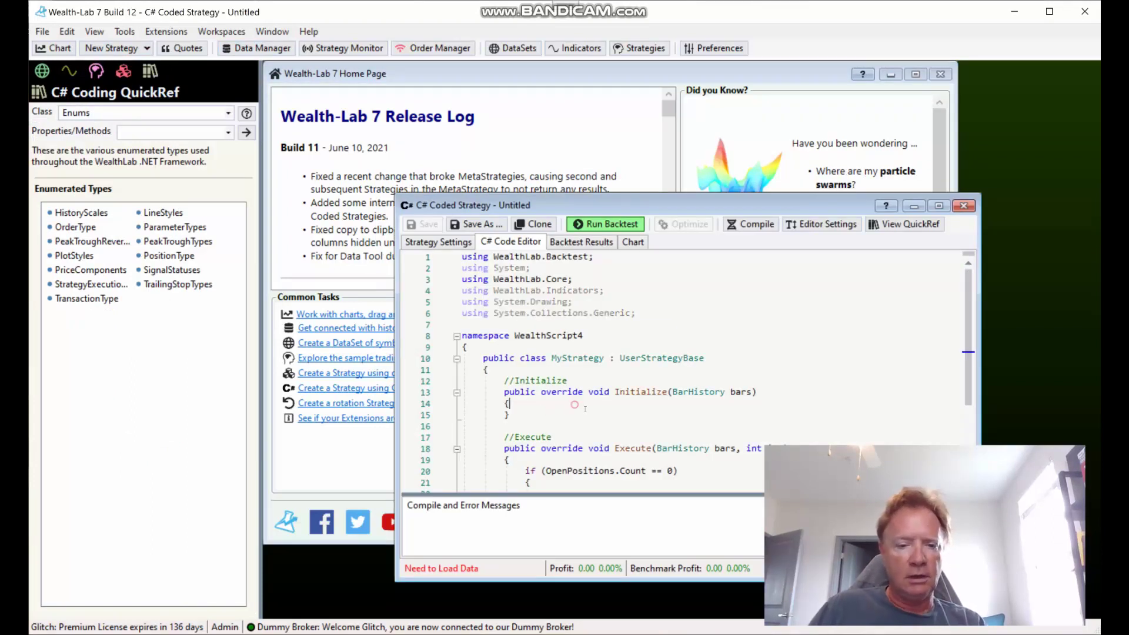
{"action": "key", "text": "Return"}
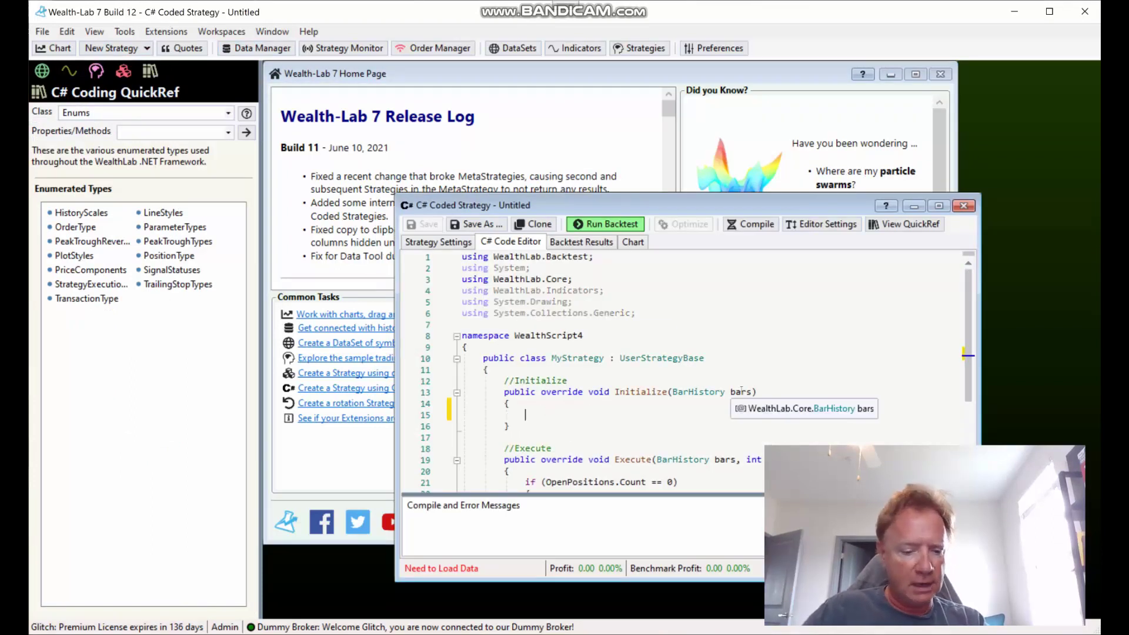
{"action": "type", "text": "StrategyEx"}
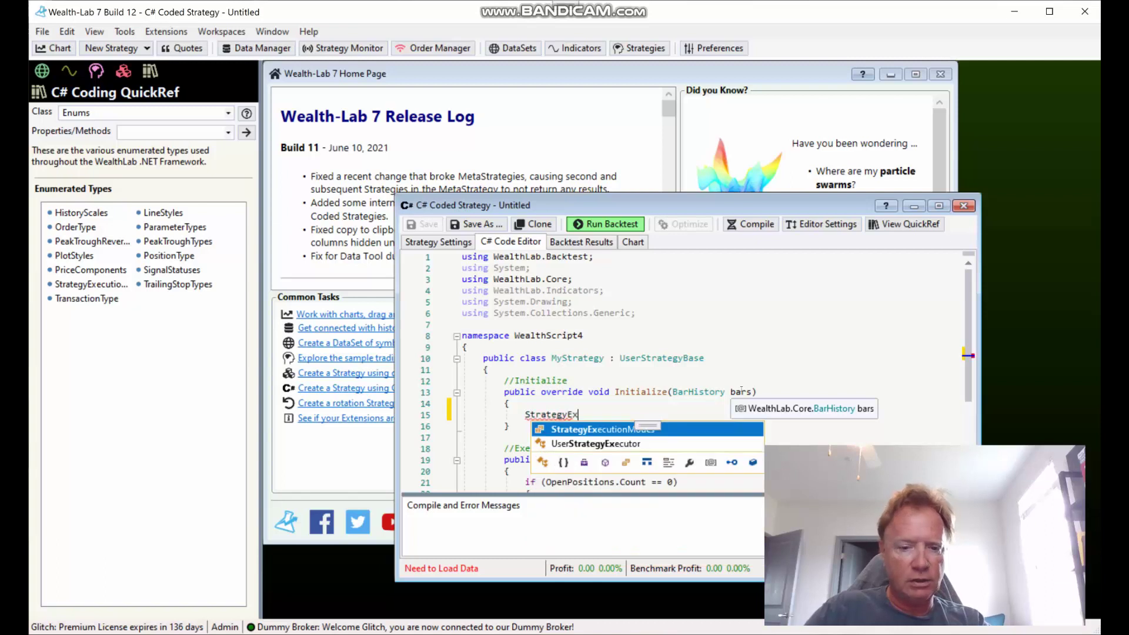
{"action": "type", "text": "ecutionModes"}
{"action": "key", "text": "Return"}
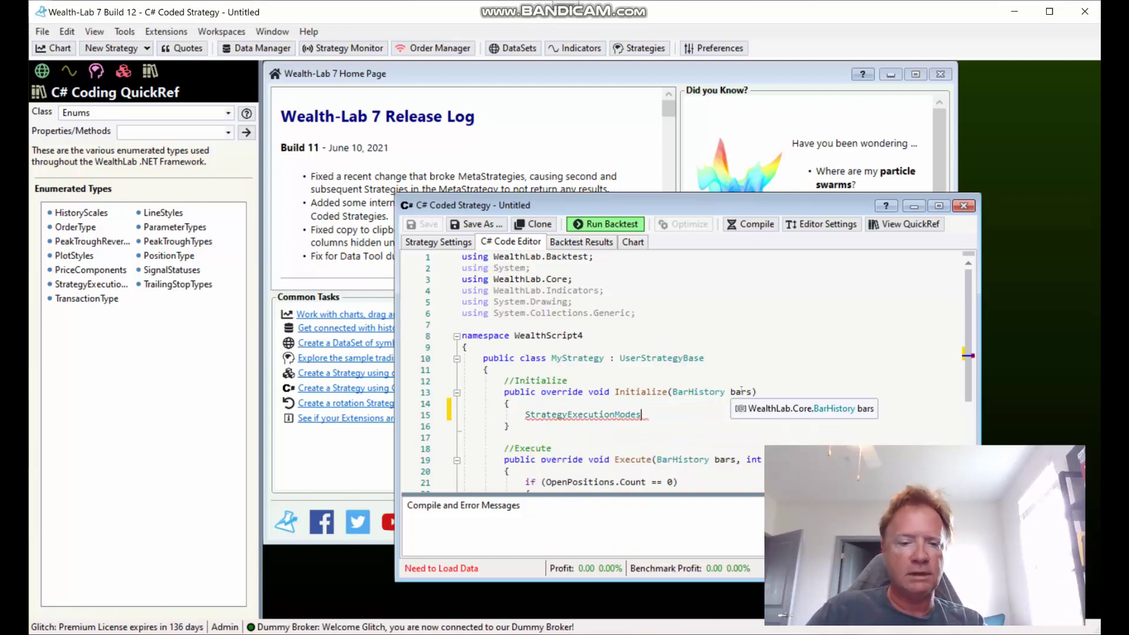
{"action": "type", "text": "sm "}
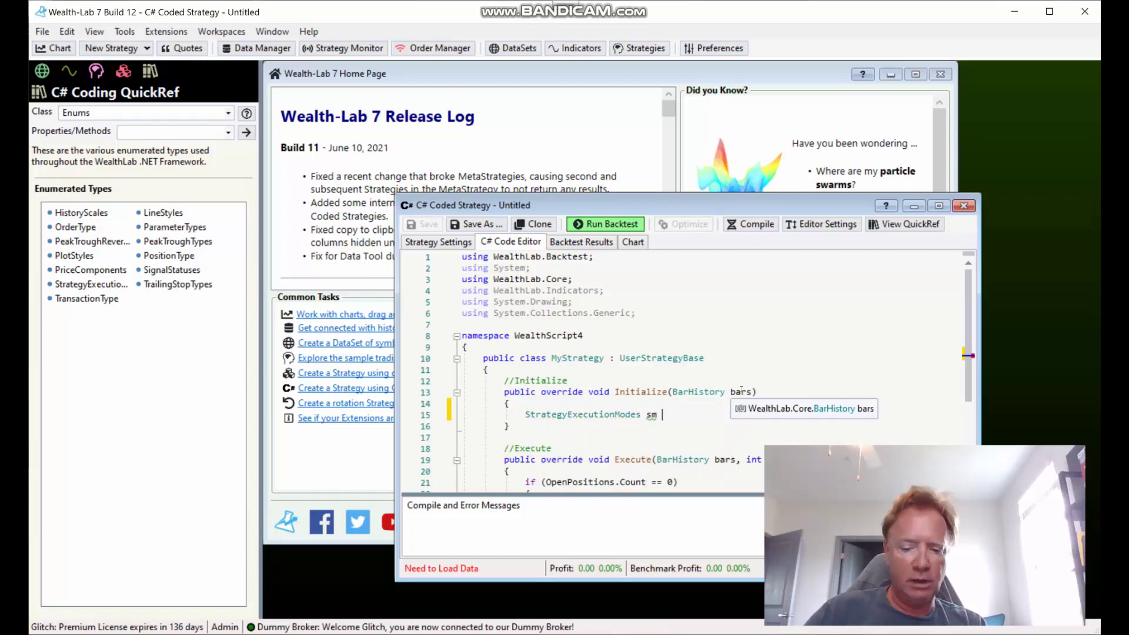
{"action": "type", "text": "= "}
{"action": "type", "text": "Execution"}
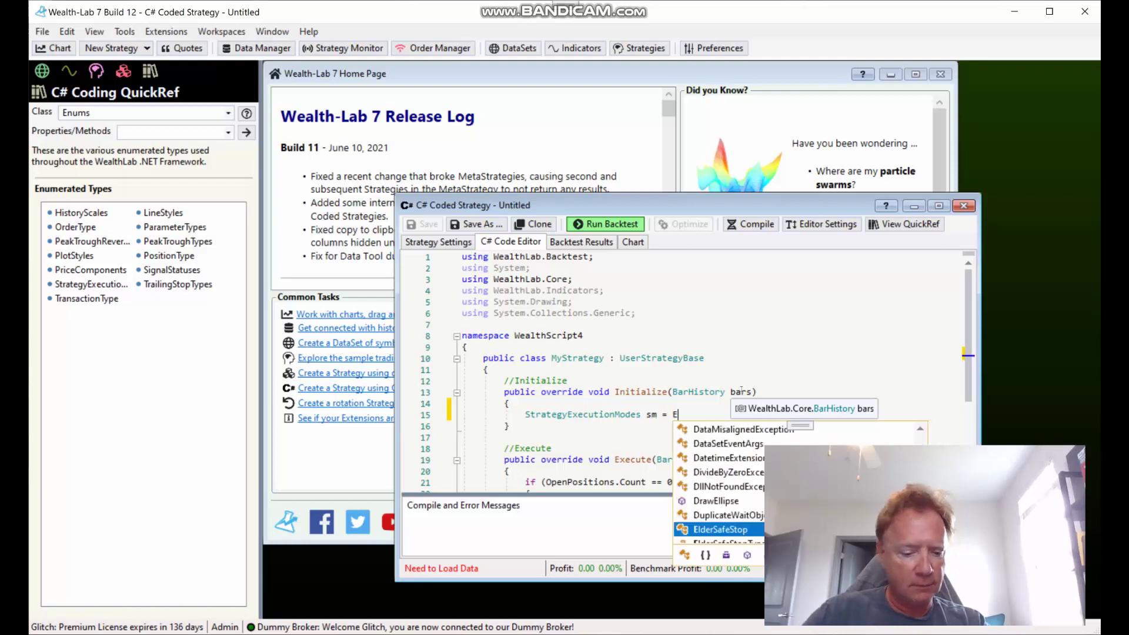
{"action": "key", "text": "Down"}
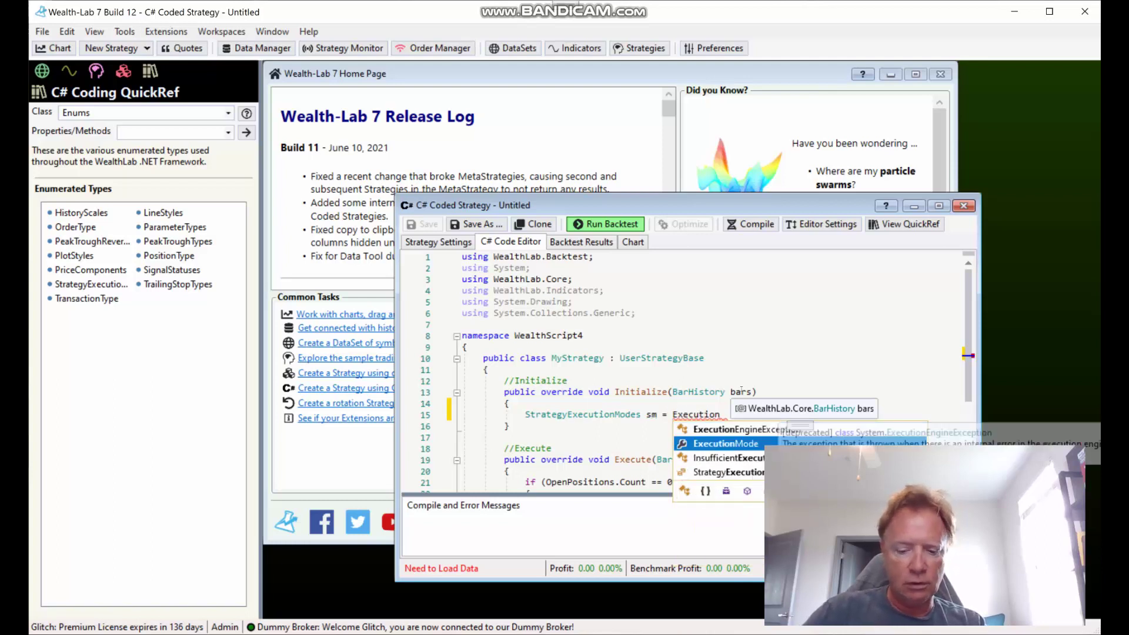
{"action": "key", "text": "Return"}
{"action": "type", "text": ";"}
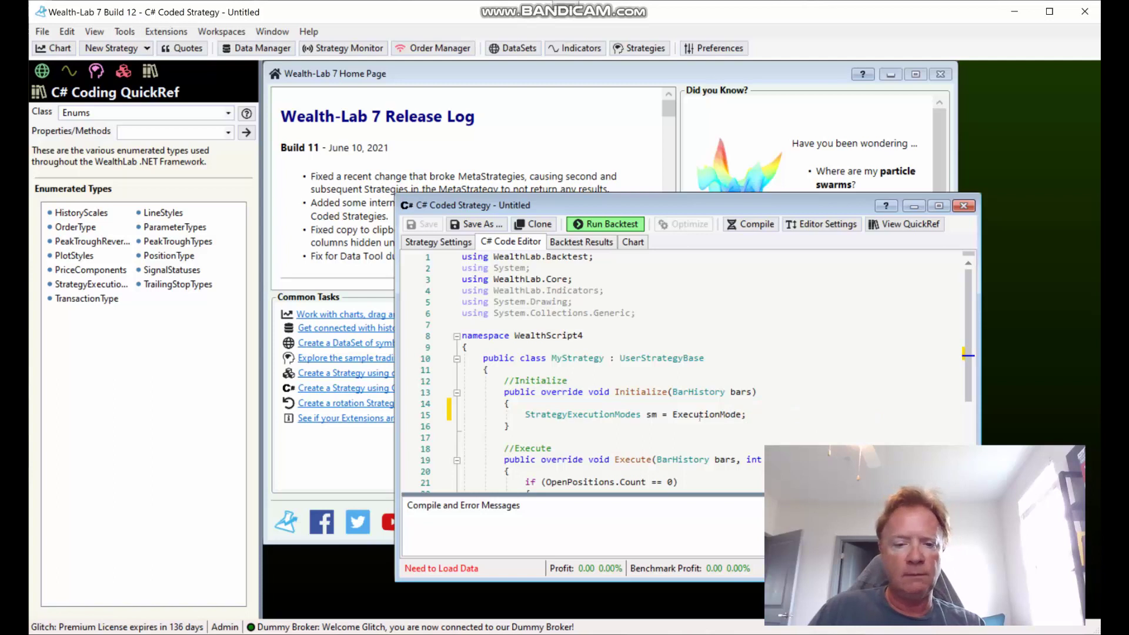
Look up ExecutionMode and StrategyExecutionModes in the C# Coding QuickRef and examine the possible enum values
{"action": "left_click", "coordinate": [699, 415]}
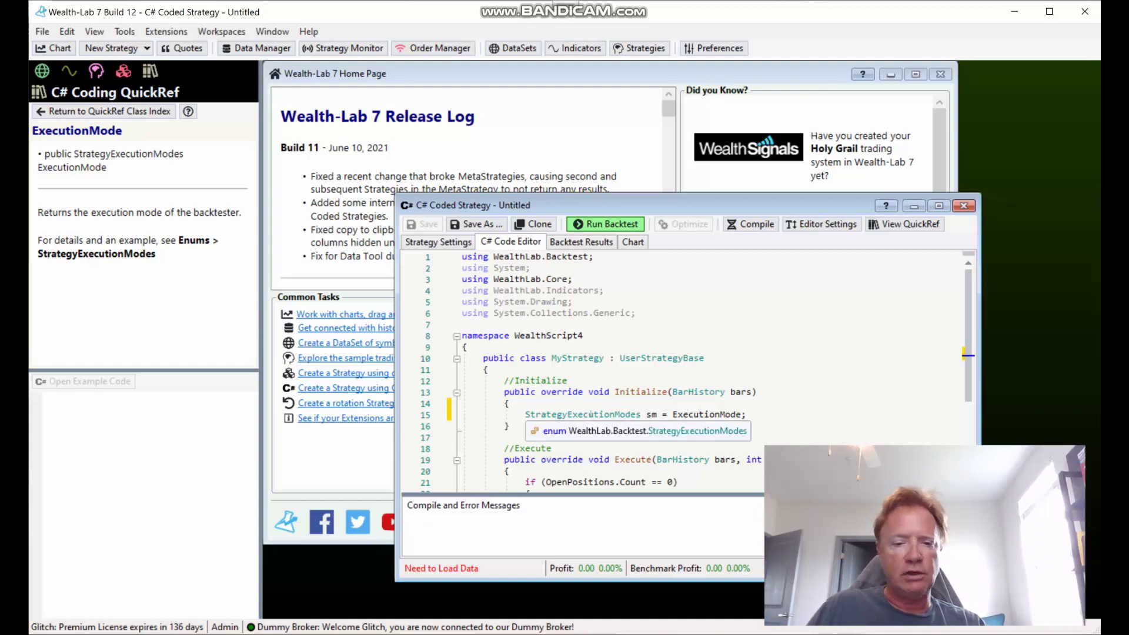
{"action": "left_click", "coordinate": [590, 414]}
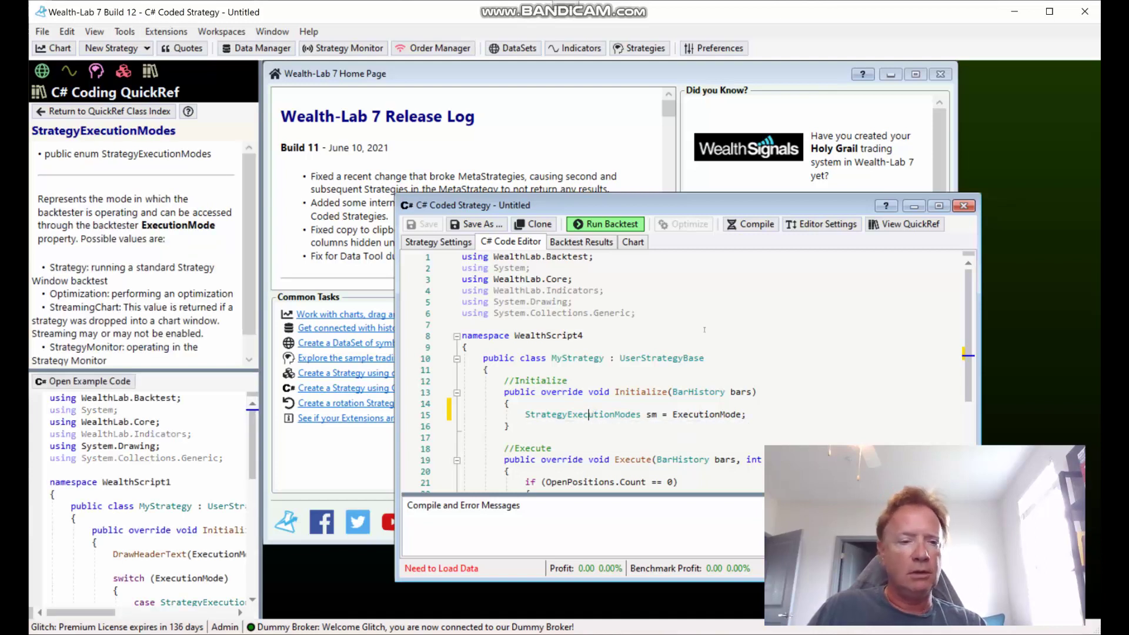
{"action": "scroll", "coordinate": [217, 257], "scroll_direction": "down", "scroll_amount": 1}
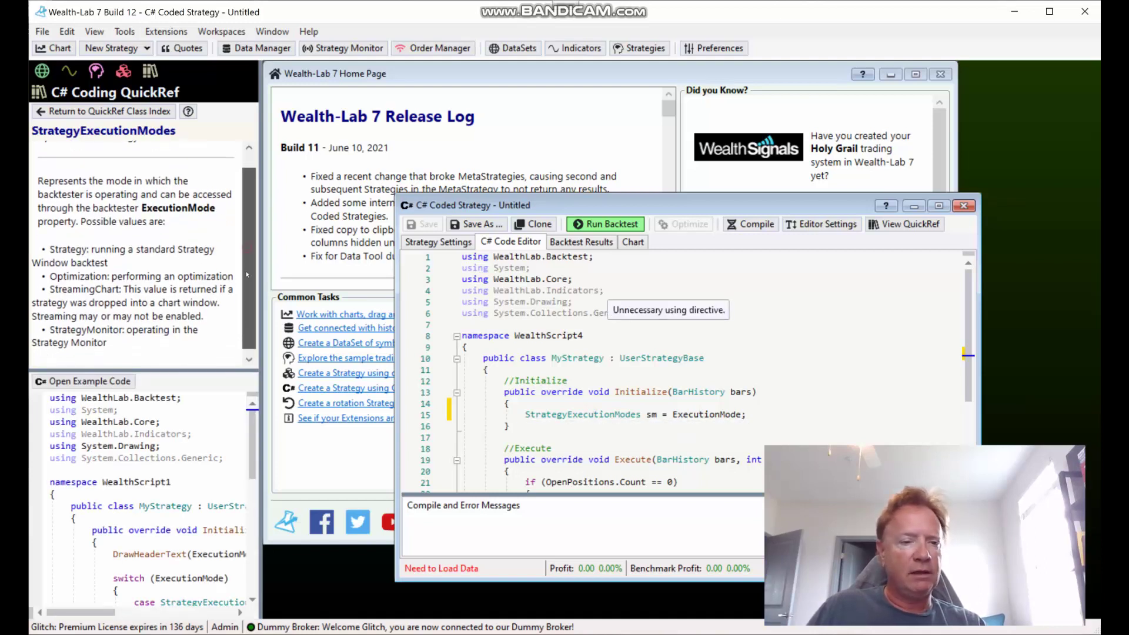
{"action": "left_click", "coordinate": [154, 70]}
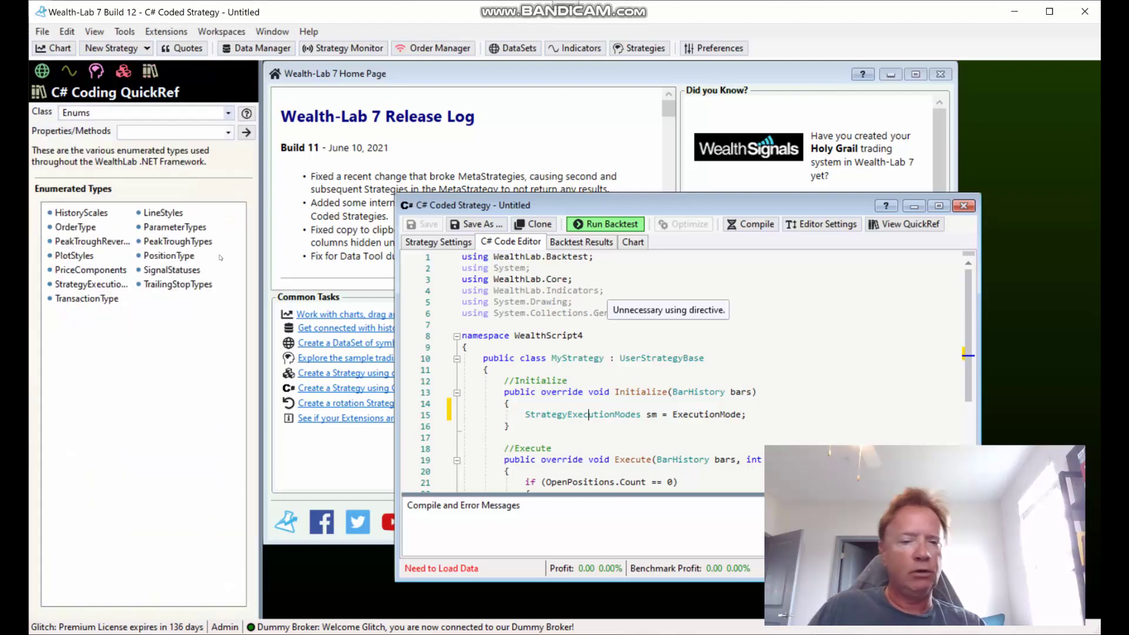
{"action": "left_click", "coordinate": [545, 413]}
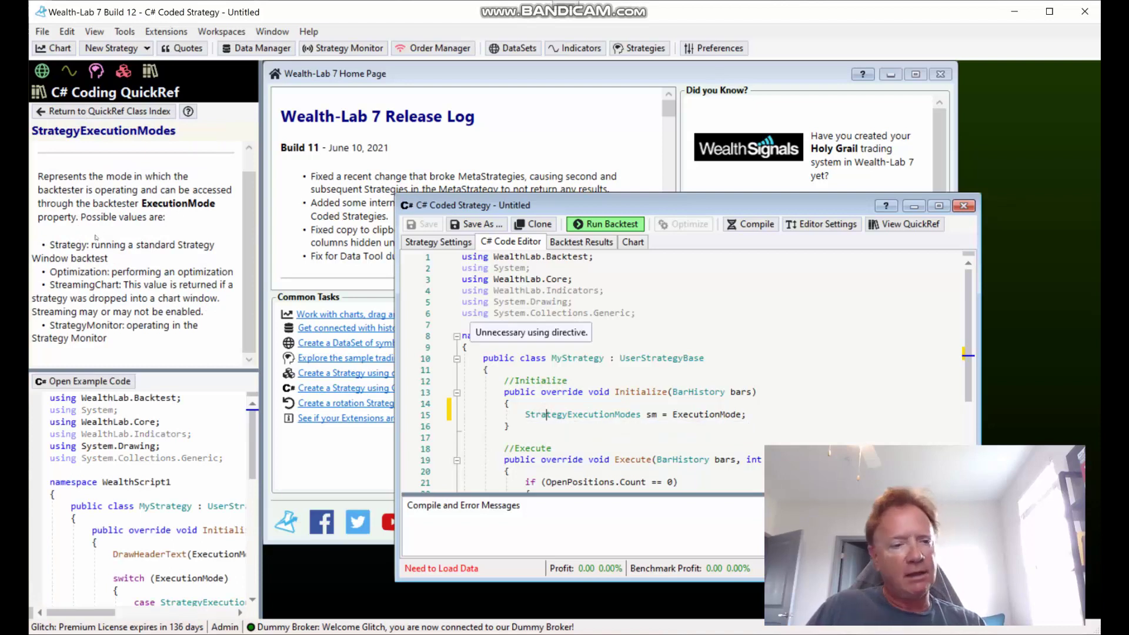
{"action": "double_click", "coordinate": [78, 271]}
{"action": "left_click", "coordinate": [65, 289]}
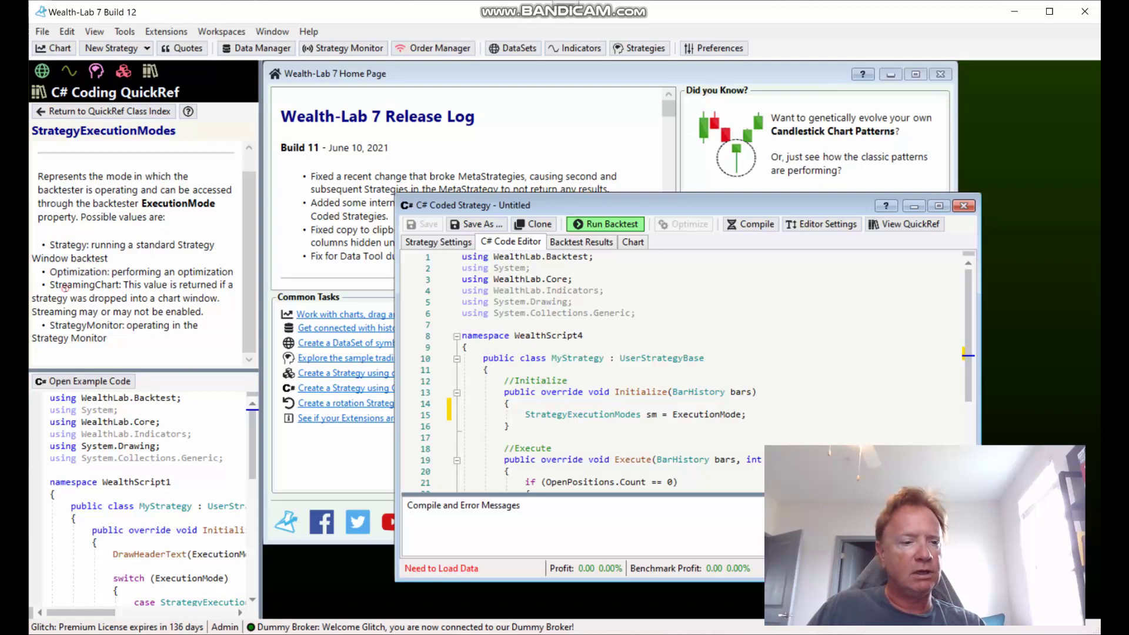
{"action": "double_click", "coordinate": [81, 327]}
Add the line "DrawHeaderText(sm.ToString());" below the sm declaration in Initialize and compile the strategy
{"action": "left_click", "coordinate": [773, 414]}
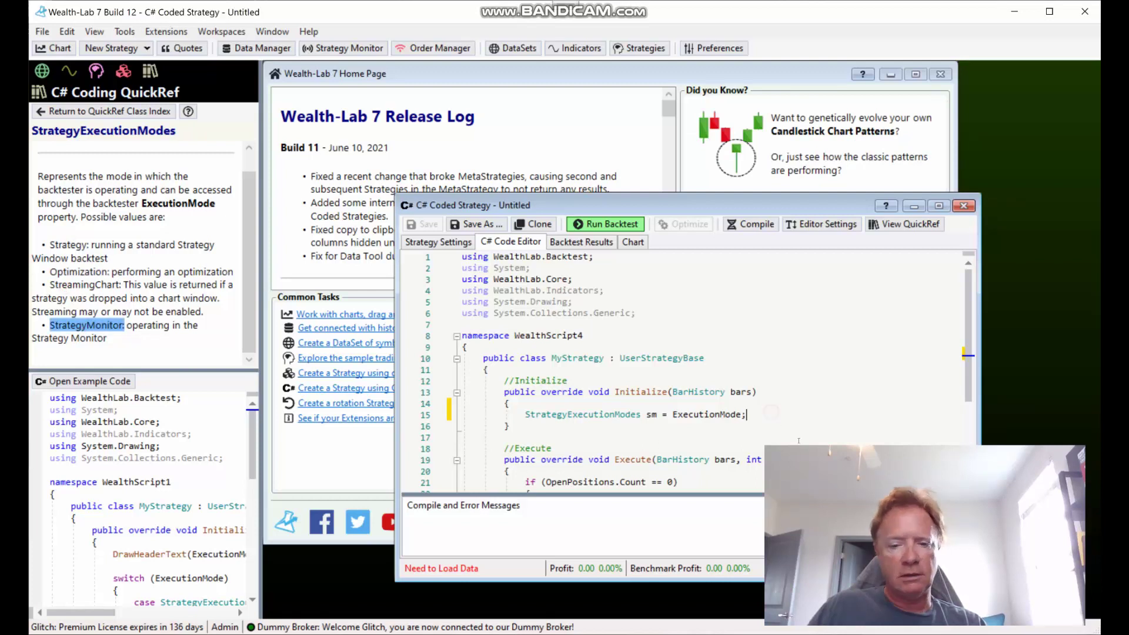
{"action": "key", "text": "Return"}
{"action": "type", "text": "drawhe"}
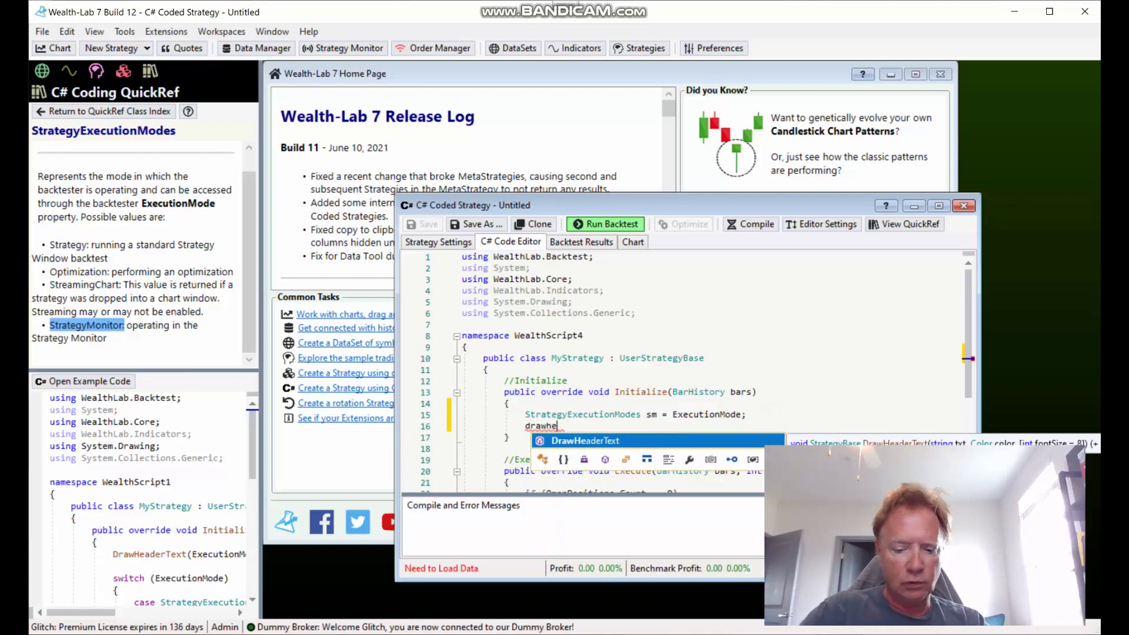
{"action": "key", "text": "Tab"}
{"action": "type", "text": "("}
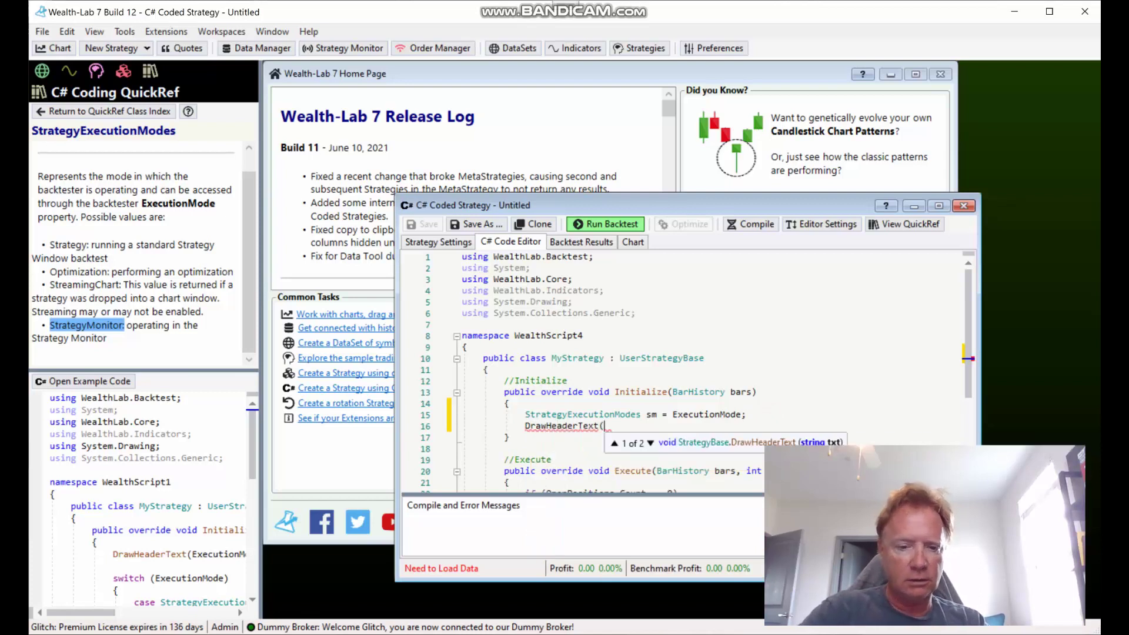
{"action": "type", "text": "sm.ToStri"}
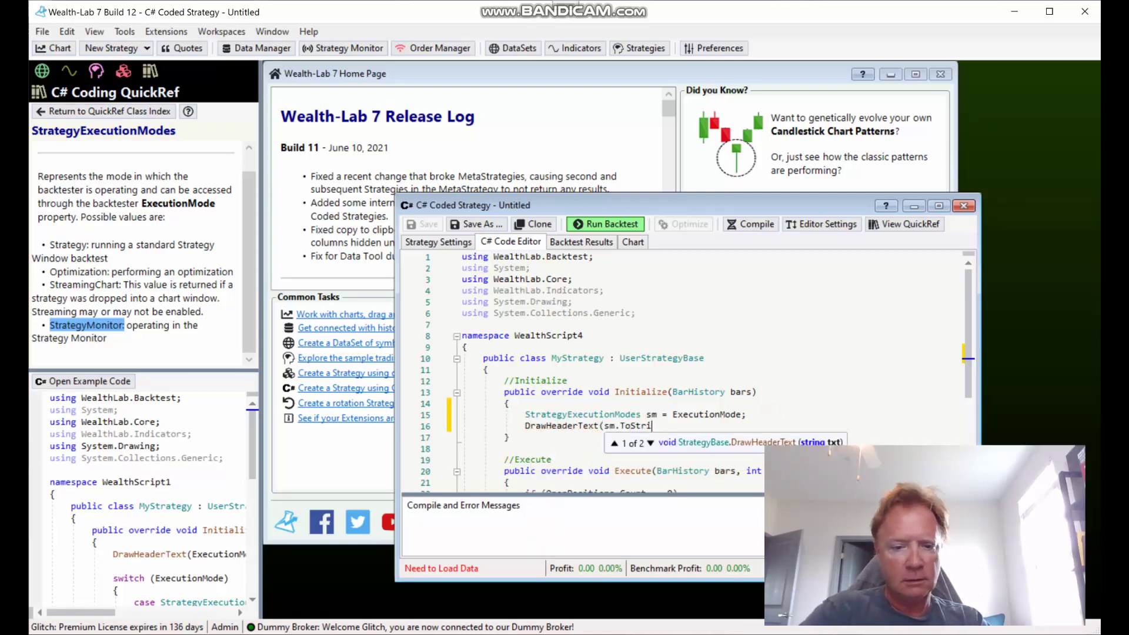
{"action": "type", "text": "ng());"}
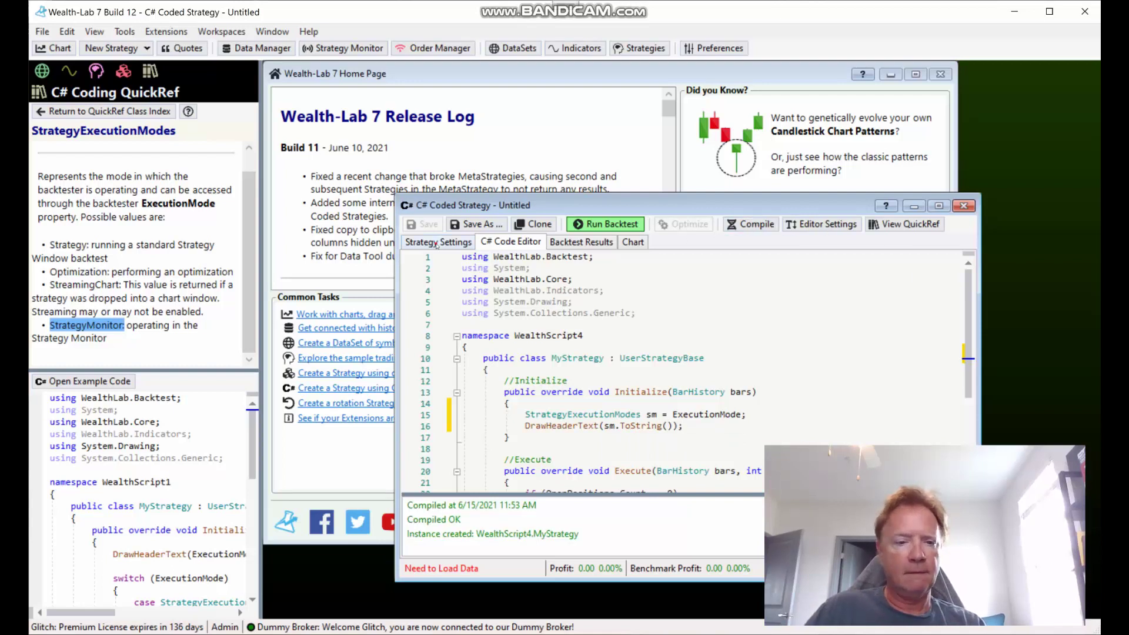
Backtest the execution mode strategy on the single symbol SPY and close it without saving
{"action": "left_click", "coordinate": [464, 242]}
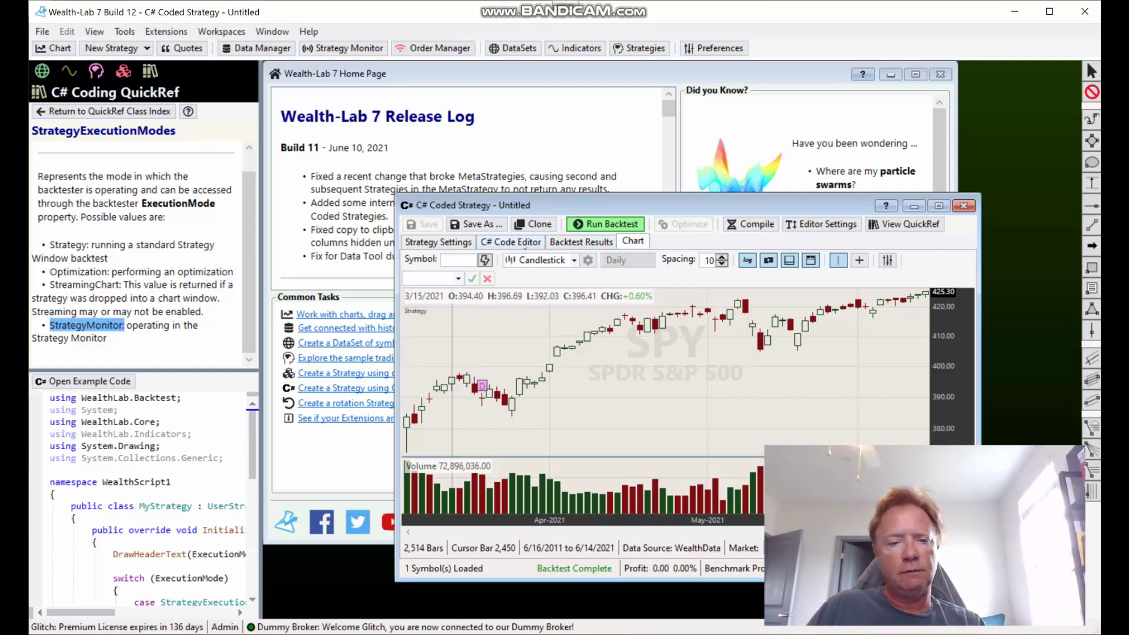
{"action": "left_click", "coordinate": [522, 245]}
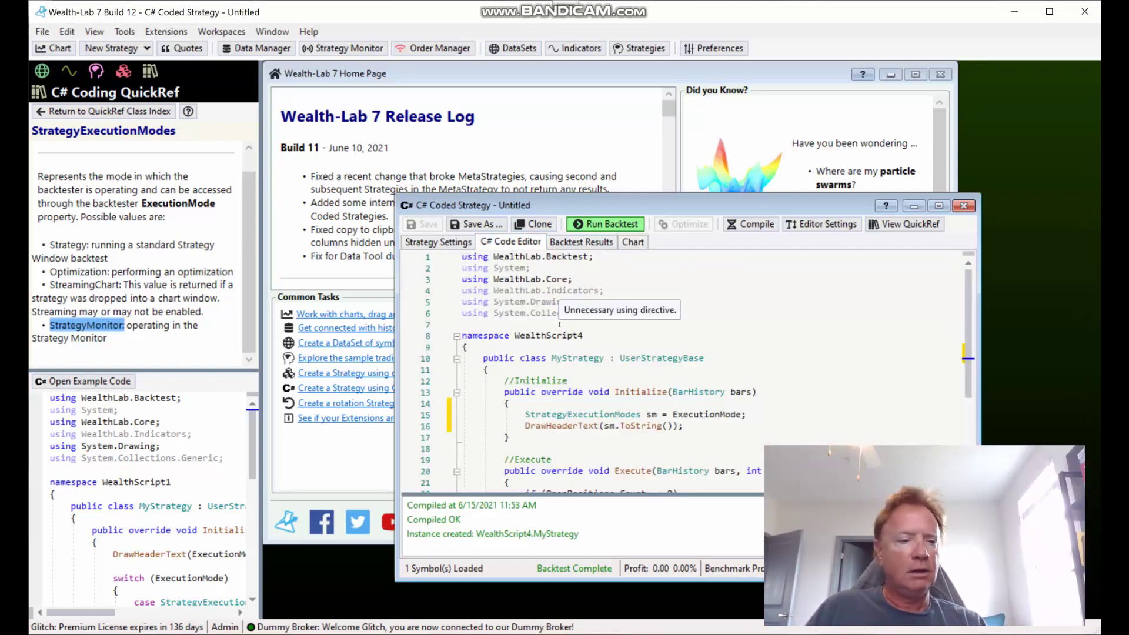
{"action": "left_click", "coordinate": [683, 425]}
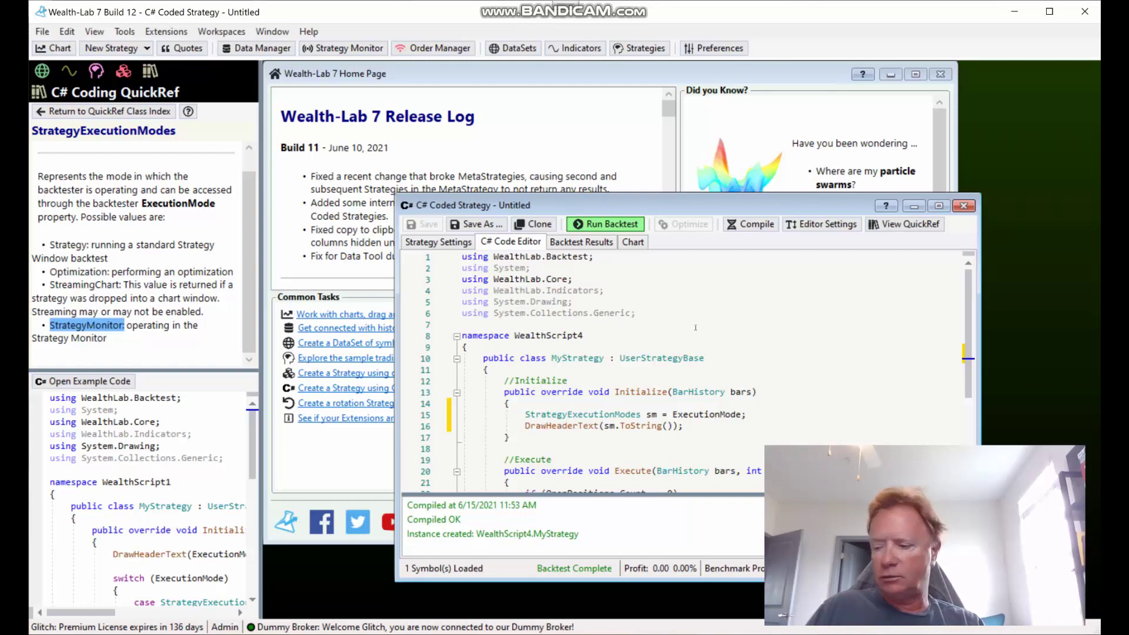
{"action": "left_click", "coordinate": [958, 207]}
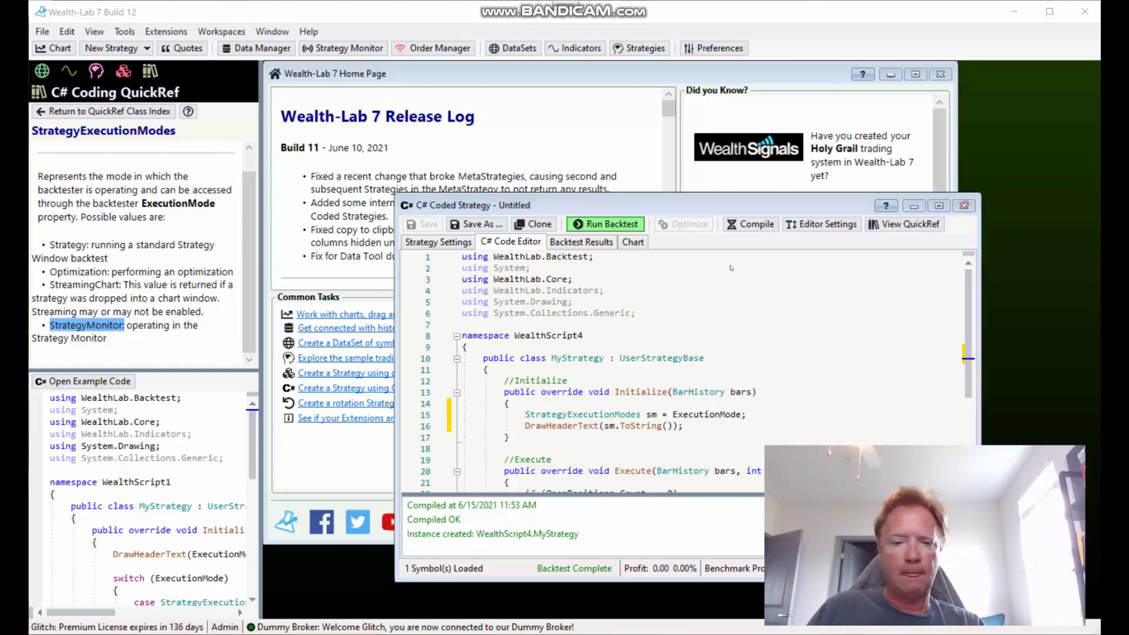
{"action": "left_click", "coordinate": [706, 401]}
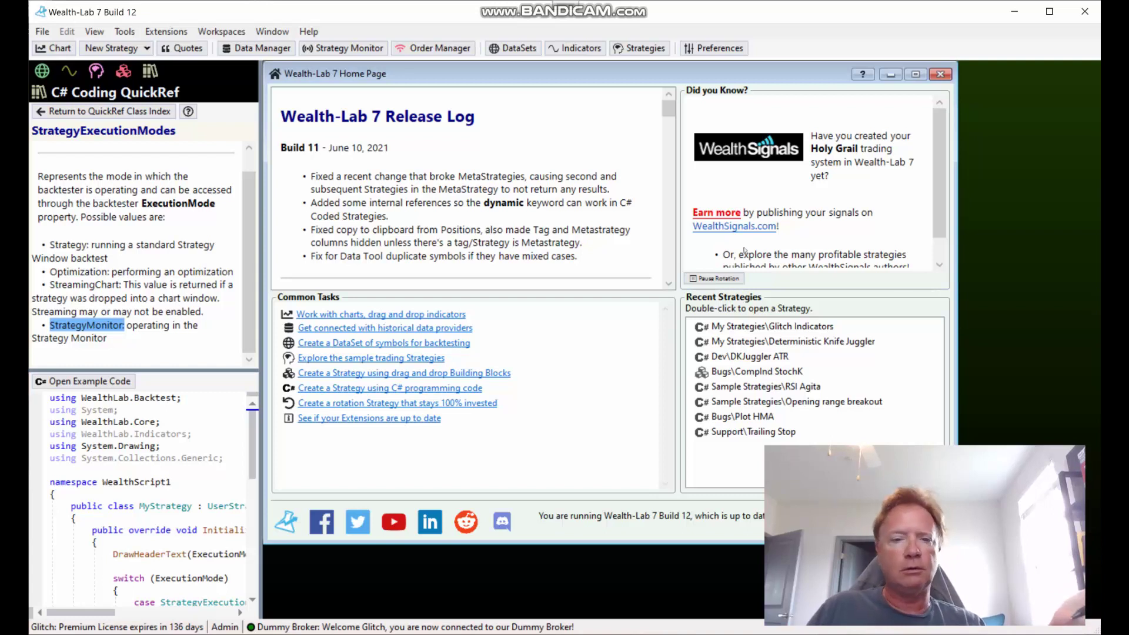
Open and enlarge the Quotes and Price Triggers window, and set its broker account to Account 2 of Dummy Broker
{"action": "left_click", "coordinate": [182, 48]}
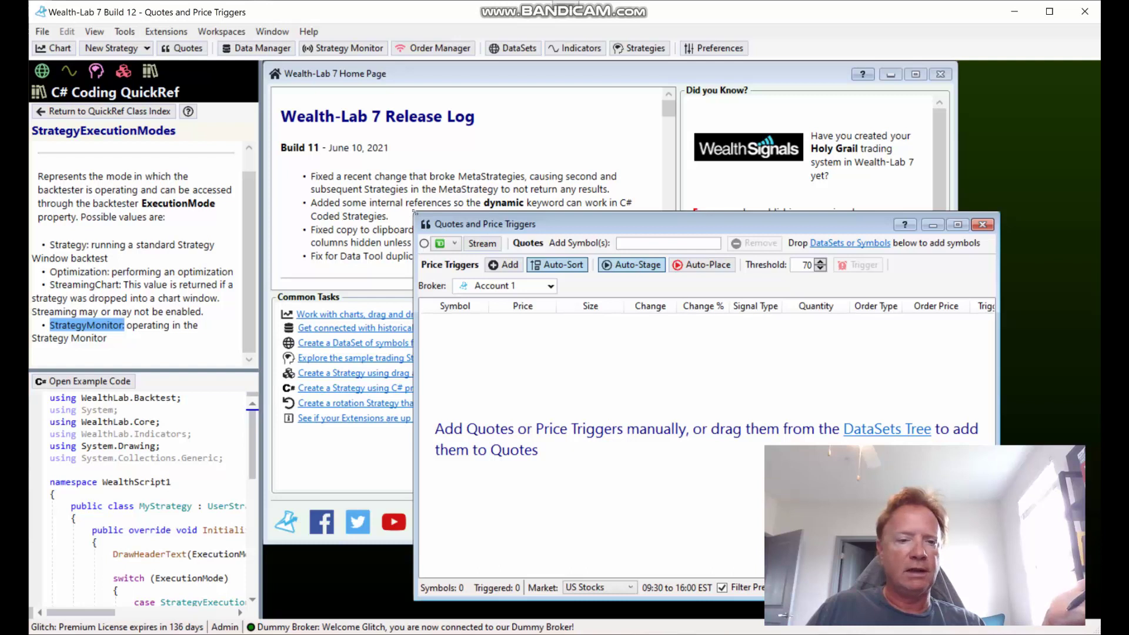
{"action": "left_click_drag", "start_coordinate": [416, 213], "coordinate": [300, 121]}
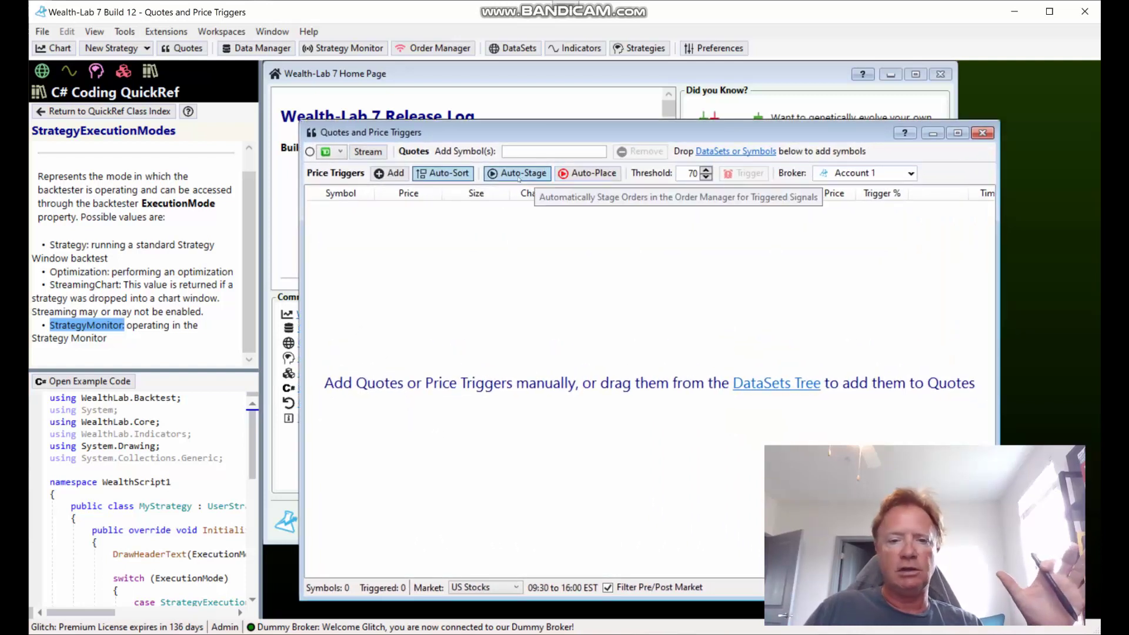
{"action": "left_click", "coordinate": [878, 175]}
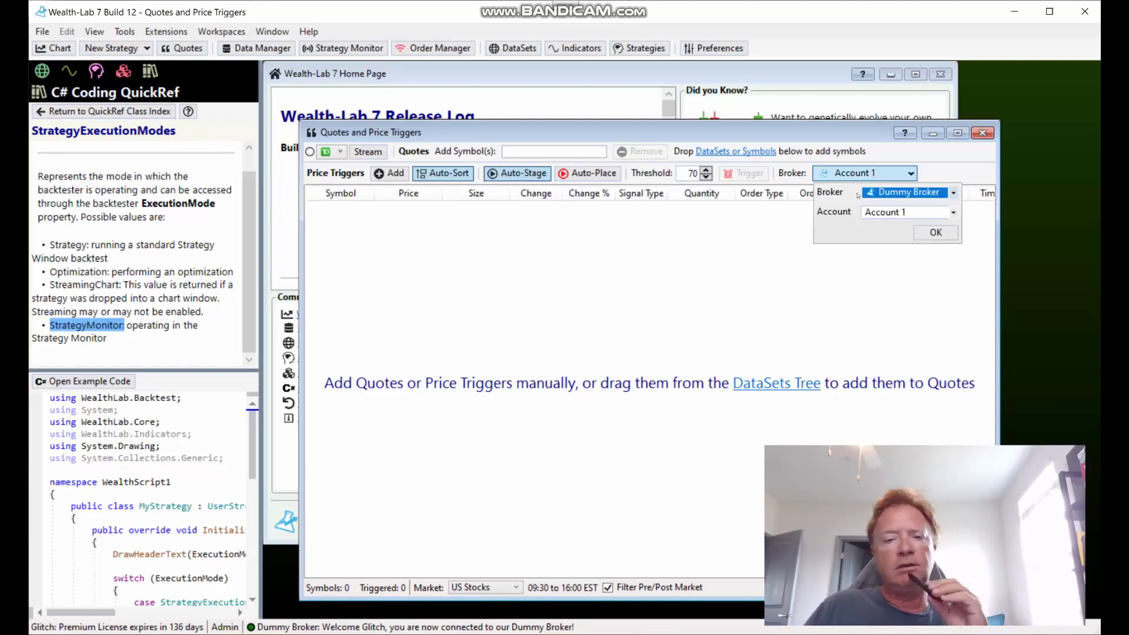
{"action": "left_click", "coordinate": [888, 214]}
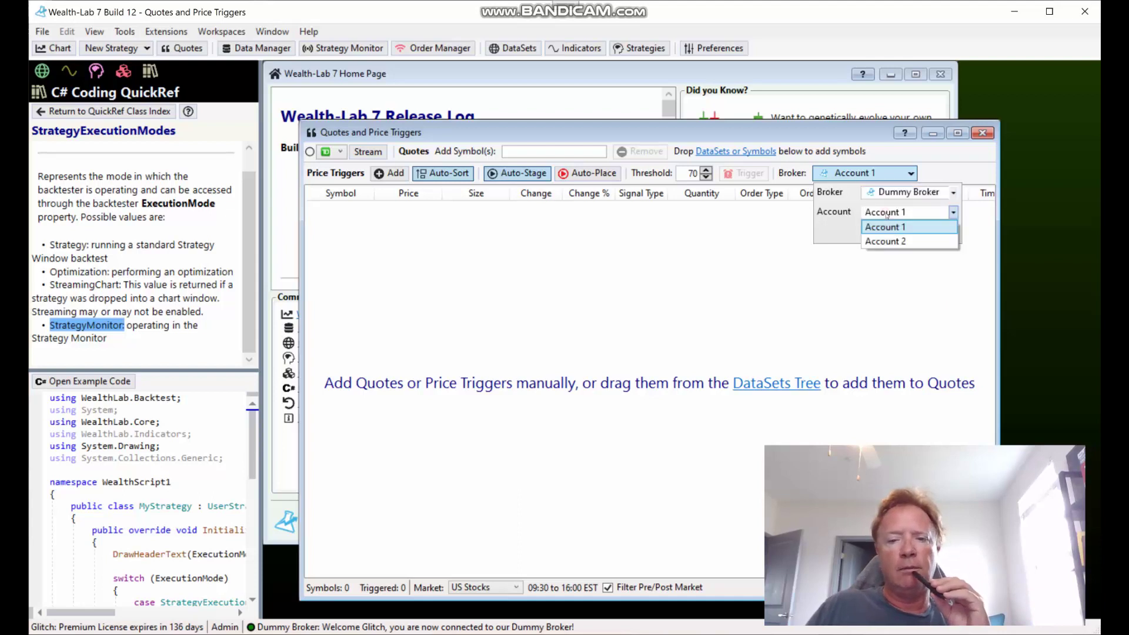
{"action": "left_click", "coordinate": [893, 198]}
{"action": "left_click", "coordinate": [876, 173]}
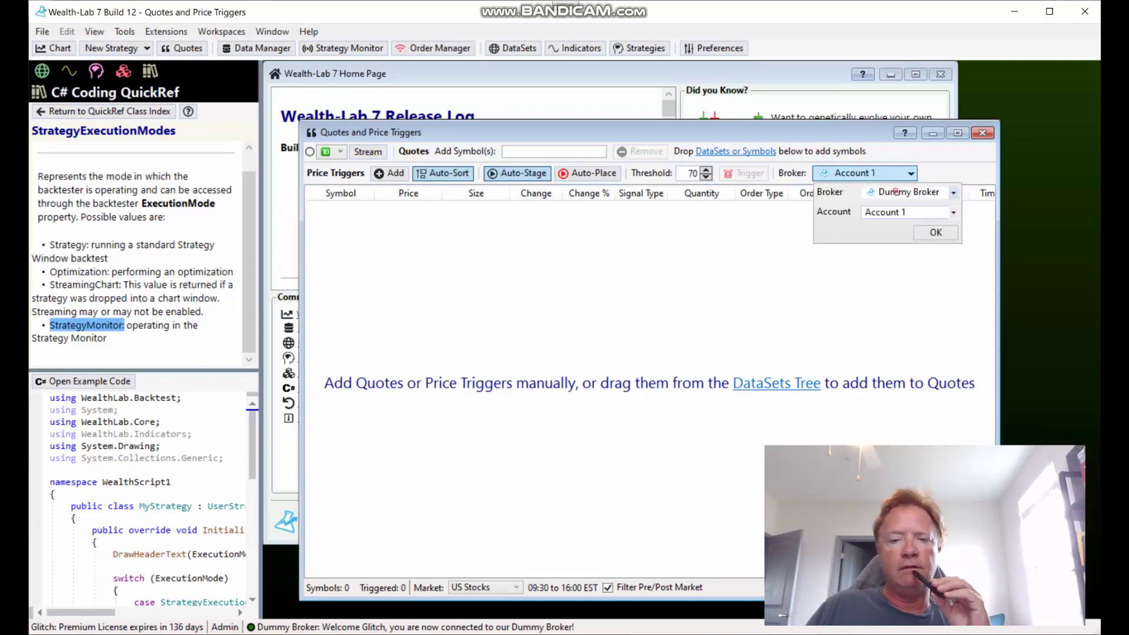
{"action": "left_click", "coordinate": [908, 192]}
{"action": "left_click", "coordinate": [908, 220]}
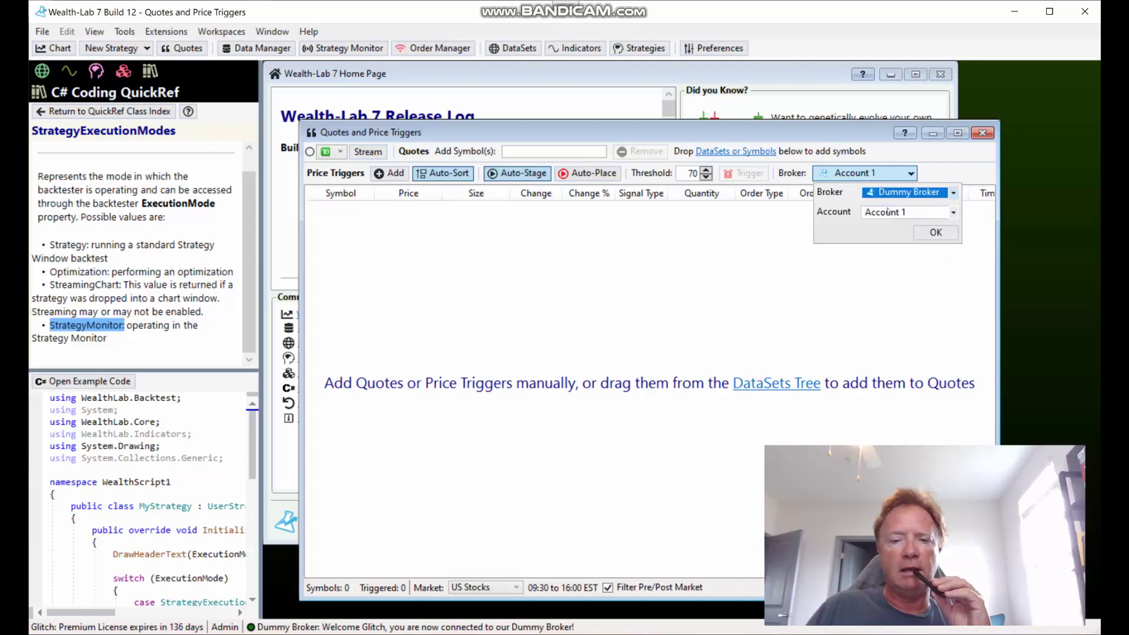
{"action": "left_click", "coordinate": [900, 213]}
{"action": "left_click", "coordinate": [893, 241]}
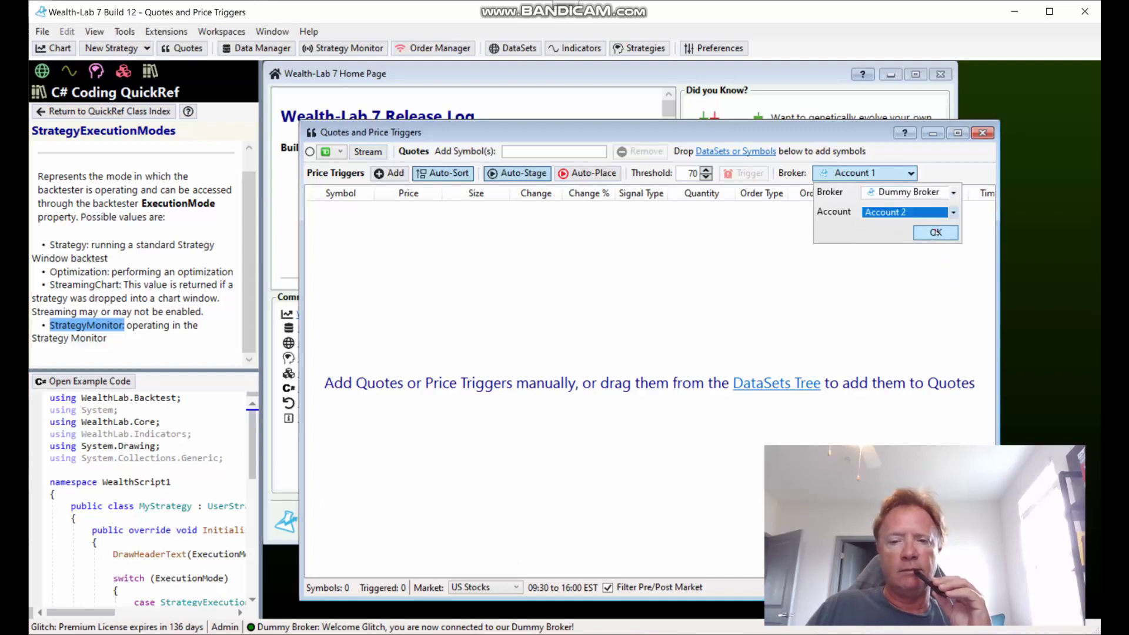
{"action": "left_click", "coordinate": [932, 229]}
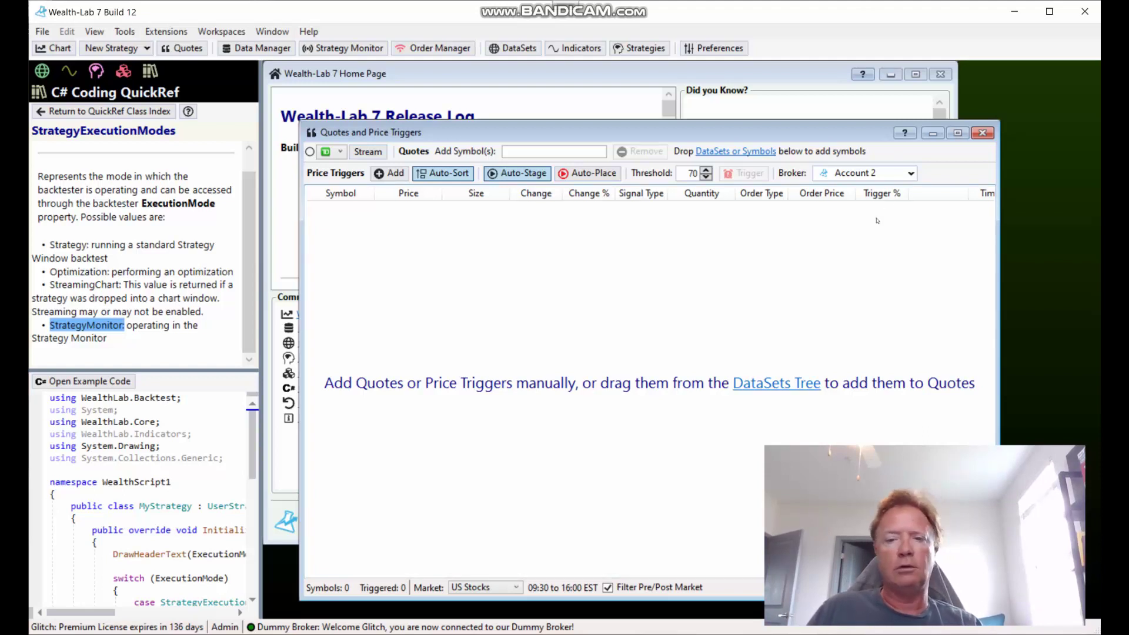
Close the Quotes and Price Triggers window and show the list of indicators
{"action": "left_click", "coordinate": [990, 133]}
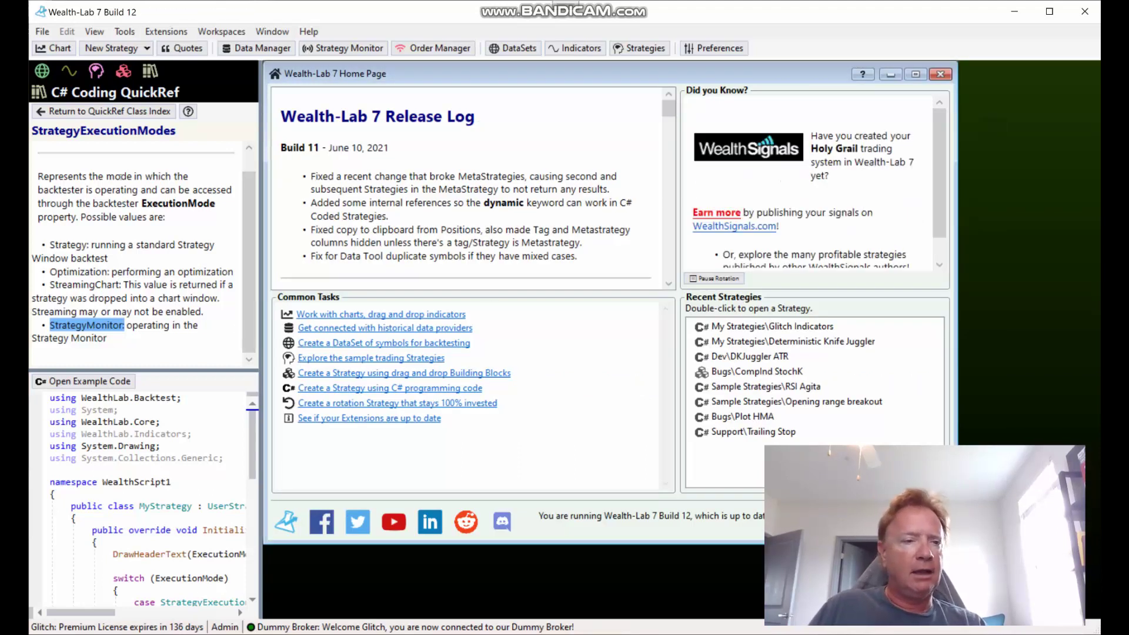
{"action": "left_click", "coordinate": [96, 71]}
{"action": "left_click", "coordinate": [70, 70]}
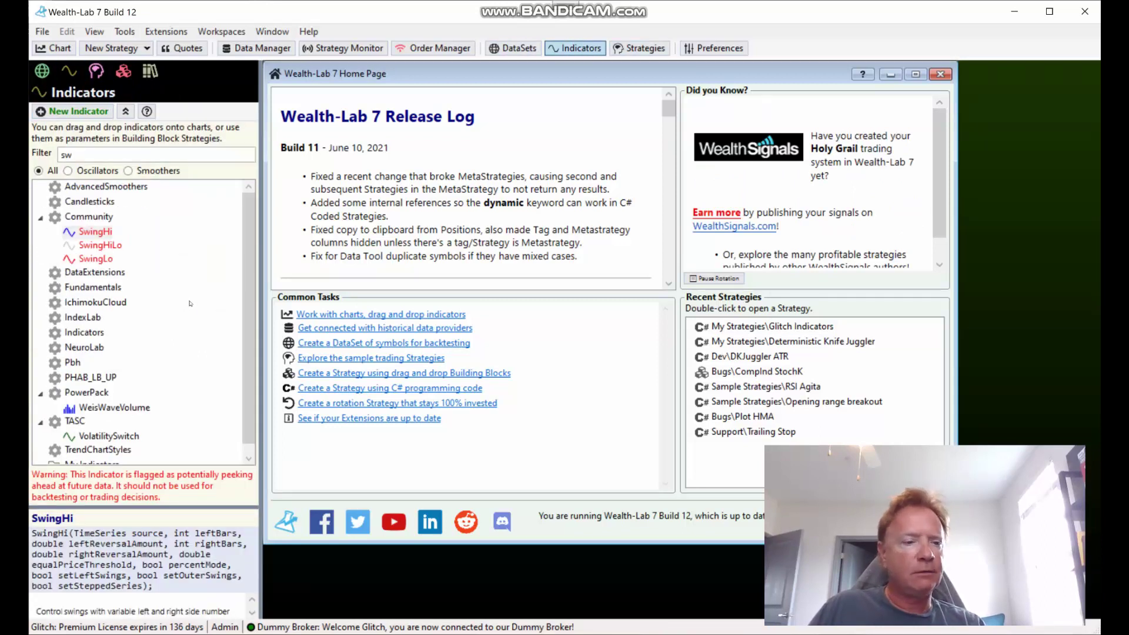
Clear the old indicator filter, filter the list by "sw" and select SwingHi in the Community group
{"action": "left_click", "coordinate": [107, 154]}
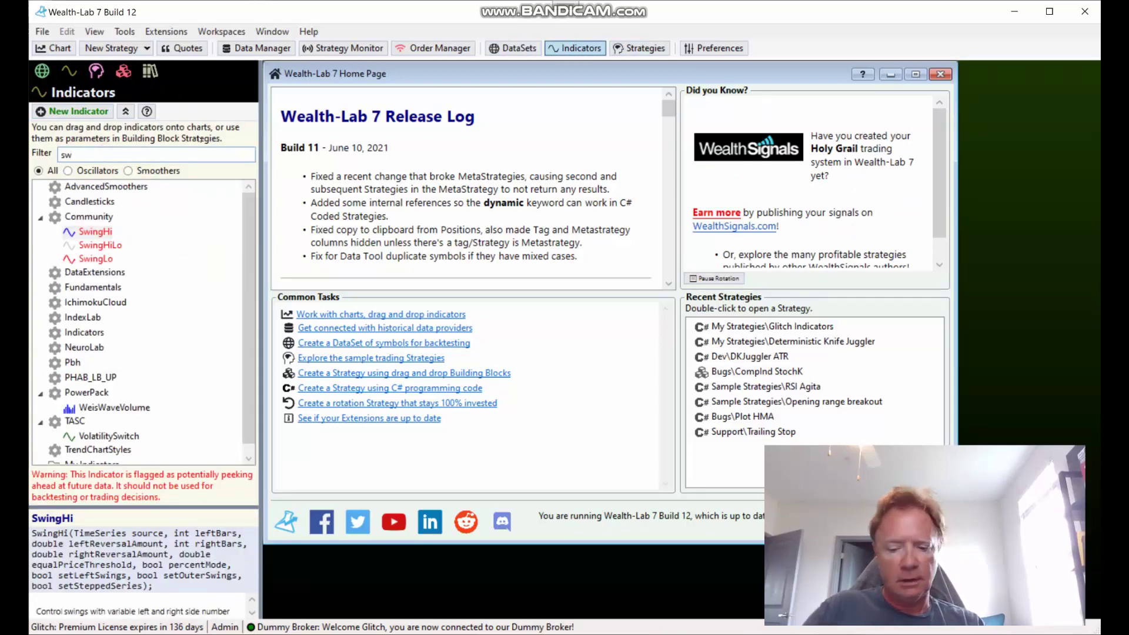
{"action": "key", "text": "BackSpace"}
{"action": "key", "text": "BackSpace"}
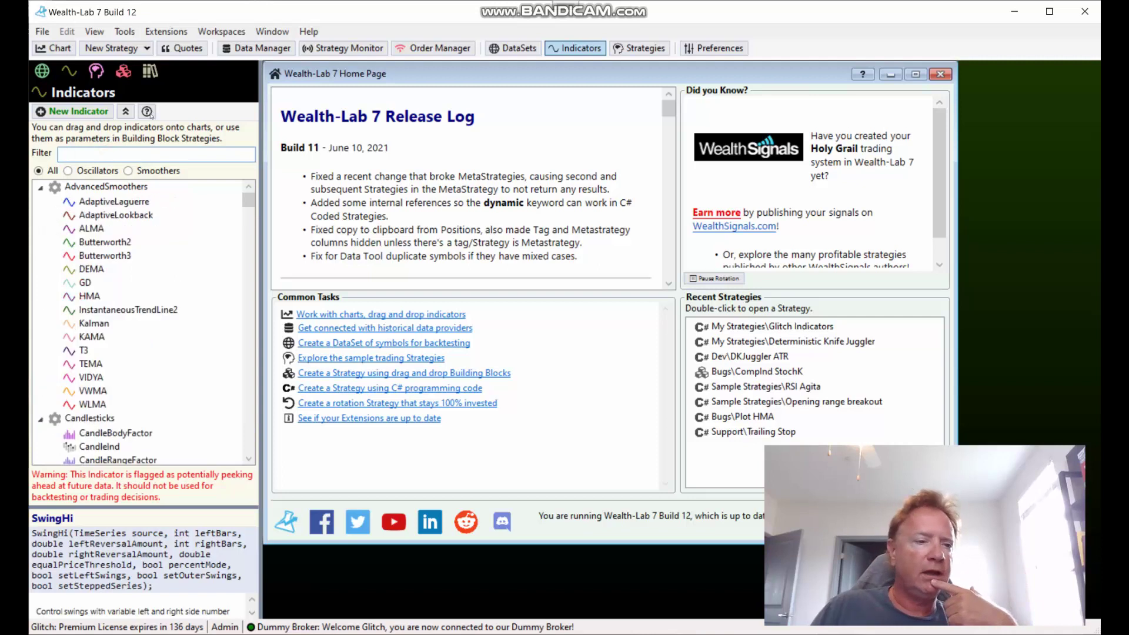
{"action": "left_click", "coordinate": [123, 73]}
{"action": "left_click", "coordinate": [68, 70]}
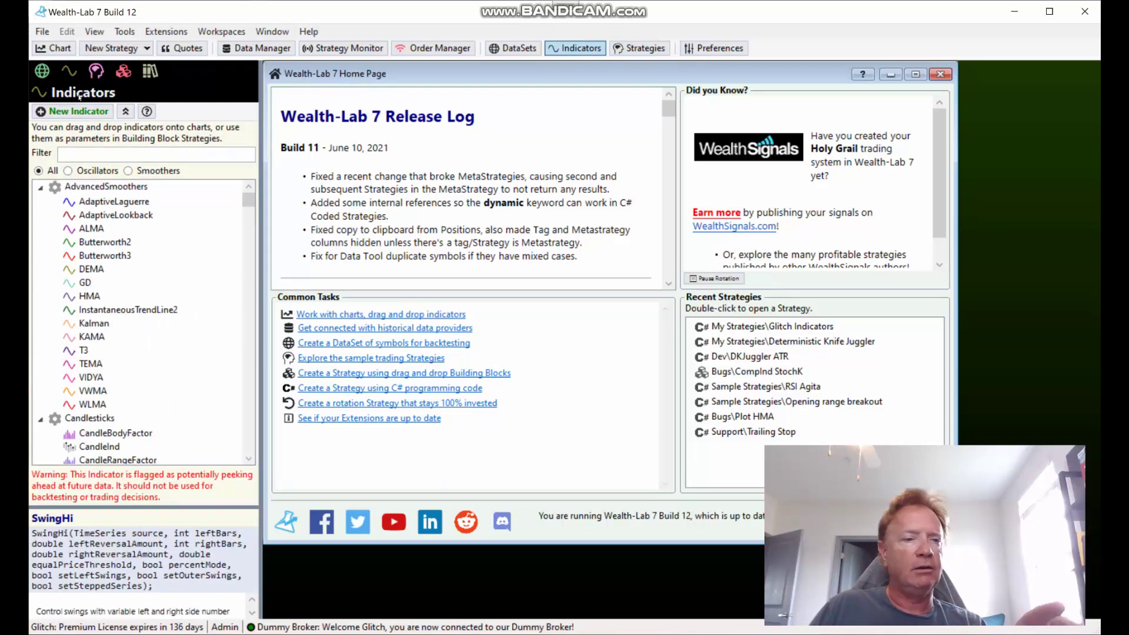
{"action": "mouse_move", "coordinate": [240, 199]}
{"action": "left_mouse_down"}
{"action": "mouse_move", "coordinate": [240, 271]}
{"action": "mouse_move", "coordinate": [242, 194]}
{"action": "left_mouse_up"}
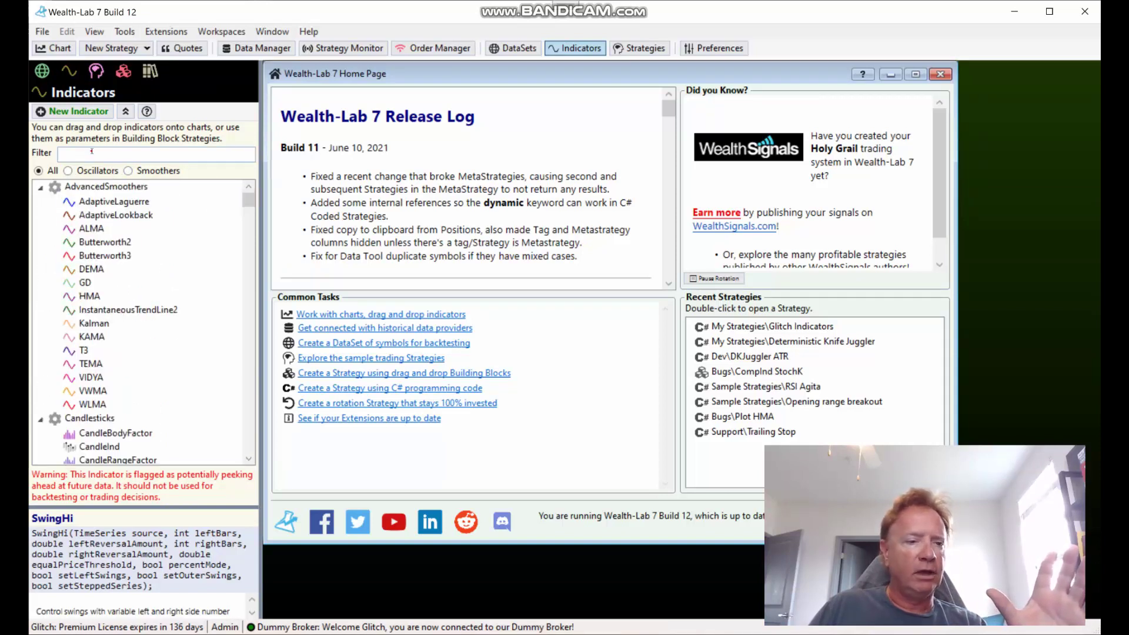
{"action": "left_click", "coordinate": [93, 157]}
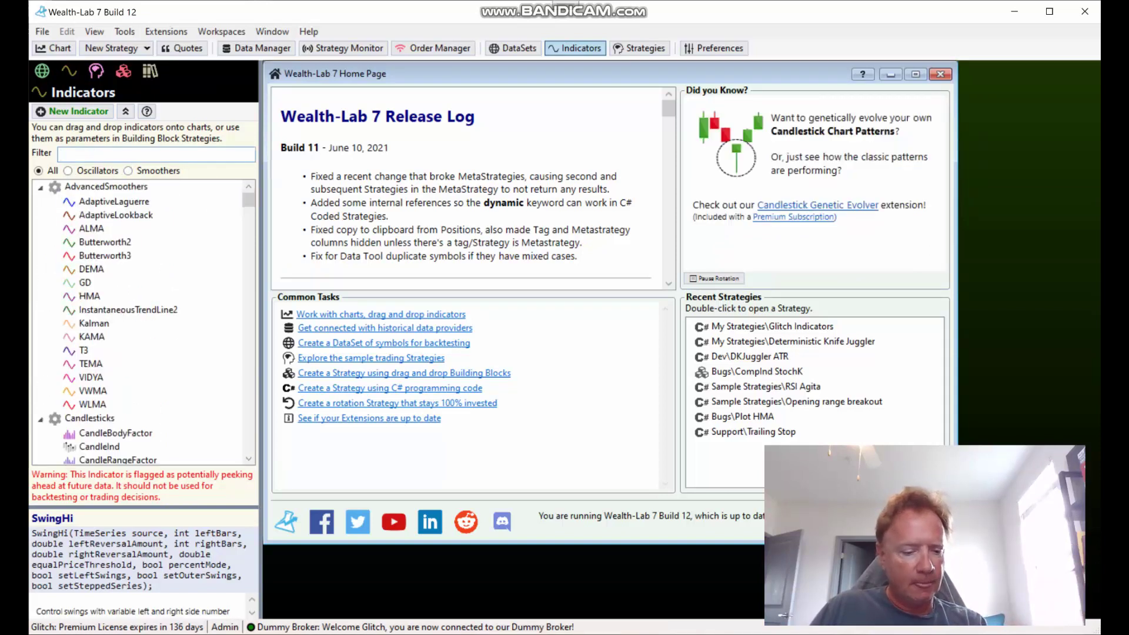
{"action": "type", "text": "sw"}
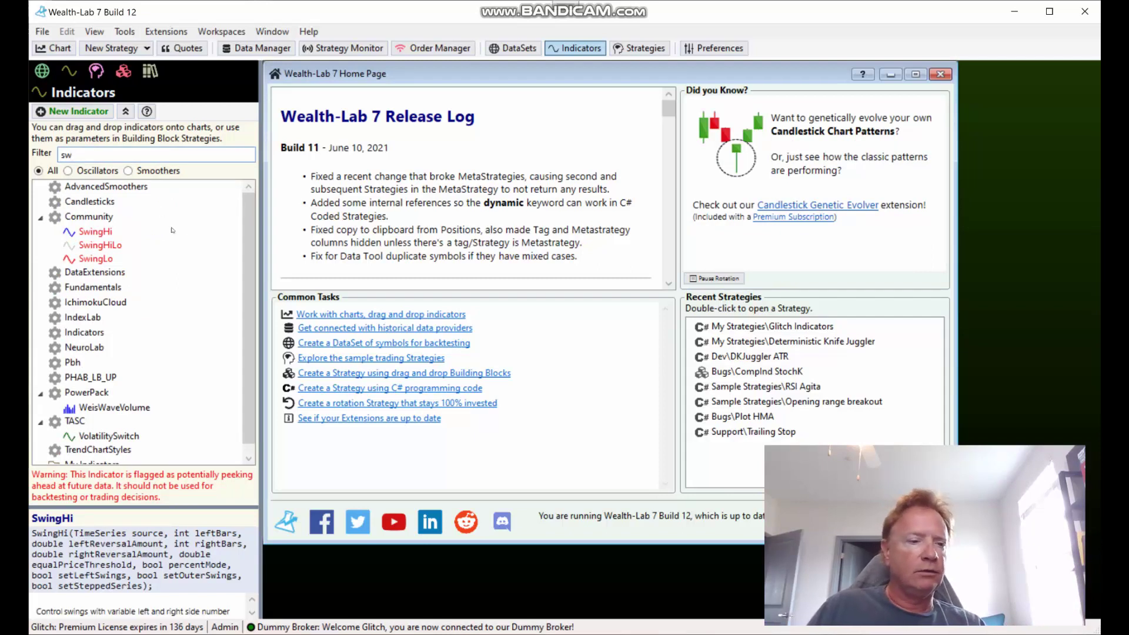
{"action": "left_click", "coordinate": [87, 232]}
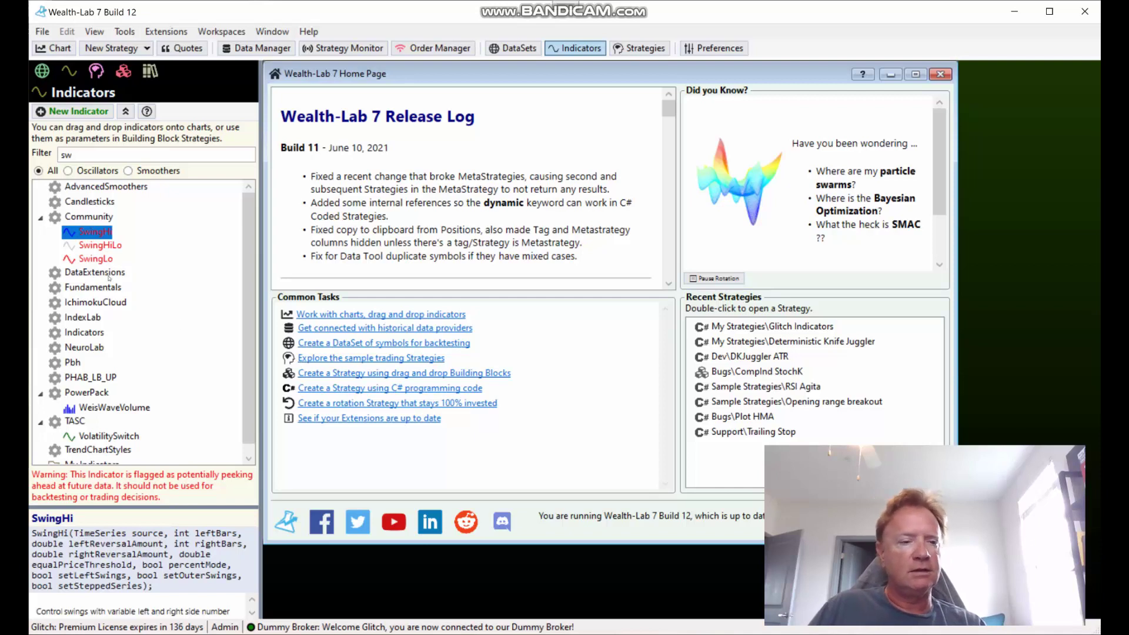
Open a new chart and plot SwingHi in its Price pane with the default settings and the companion indicator included
{"action": "left_click", "coordinate": [63, 49]}
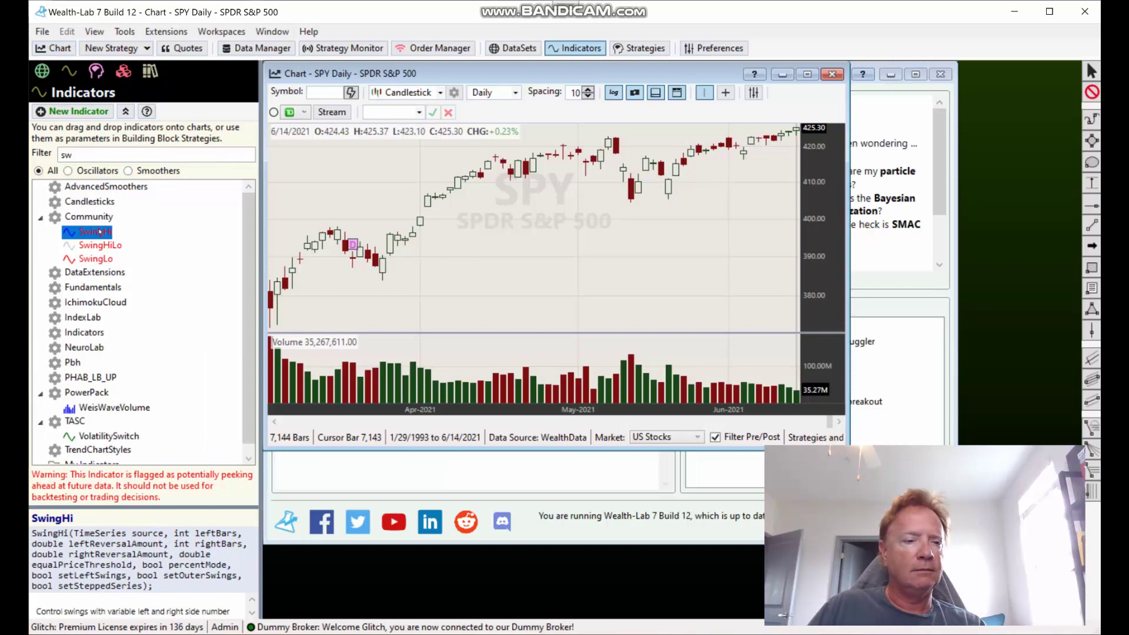
{"action": "left_click_drag", "start_coordinate": [107, 236], "coordinate": [459, 280]}
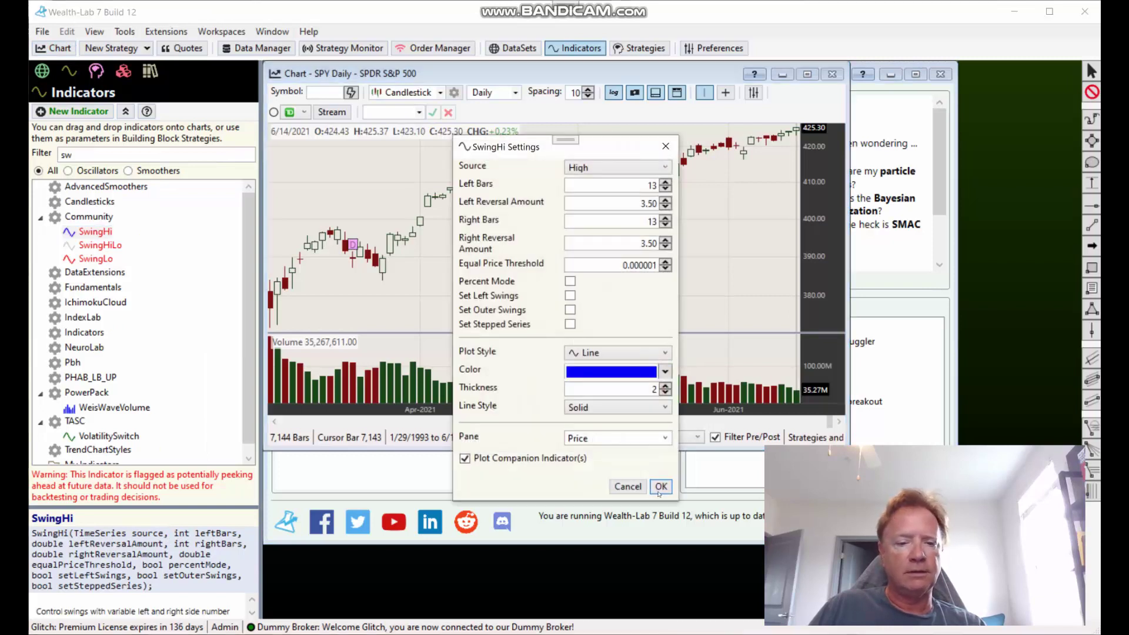
{"action": "left_click", "coordinate": [661, 486]}
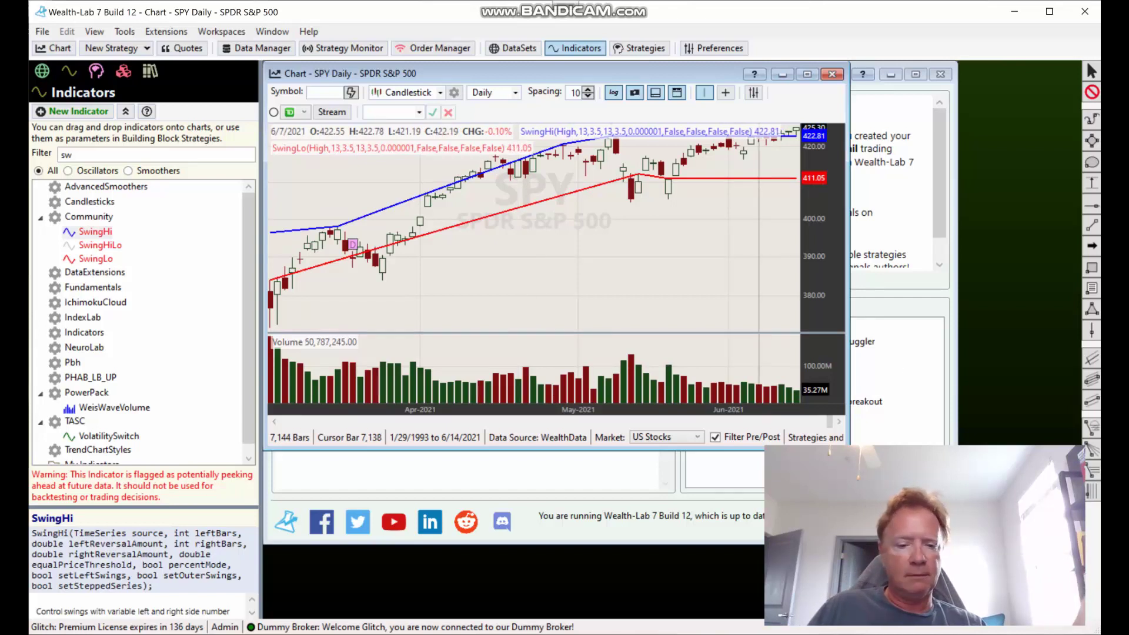
{"action": "left_click", "coordinate": [798, 449]}
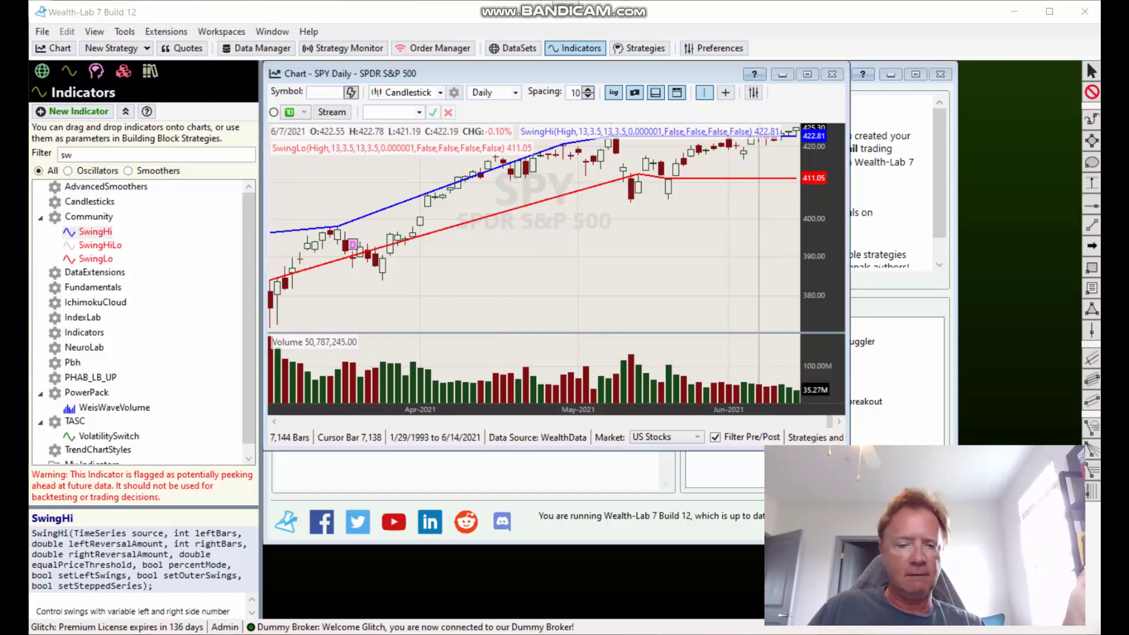